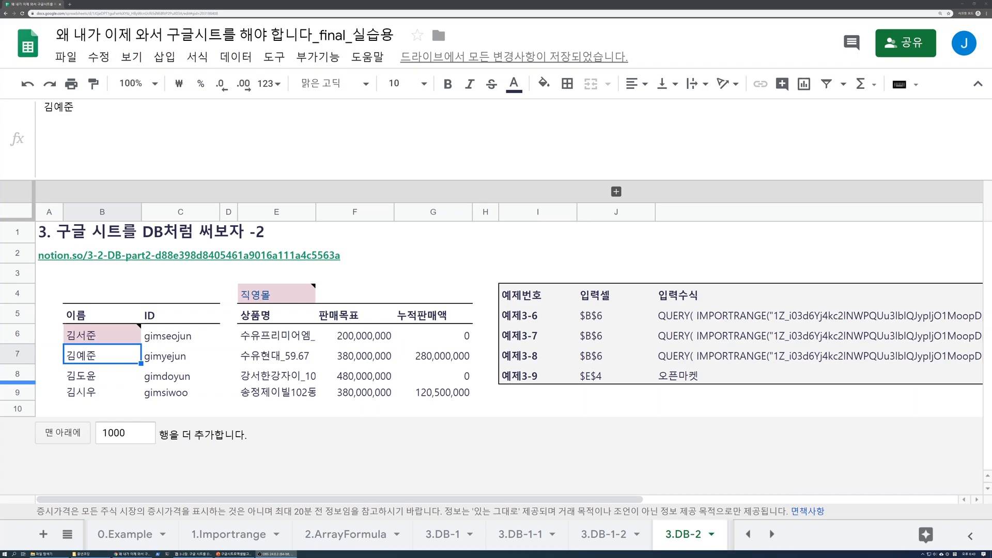
Step: Inspect the QUERY formula in cell A19 of the 0.Example sheet and highlight its query string argument
left_click(105, 380)
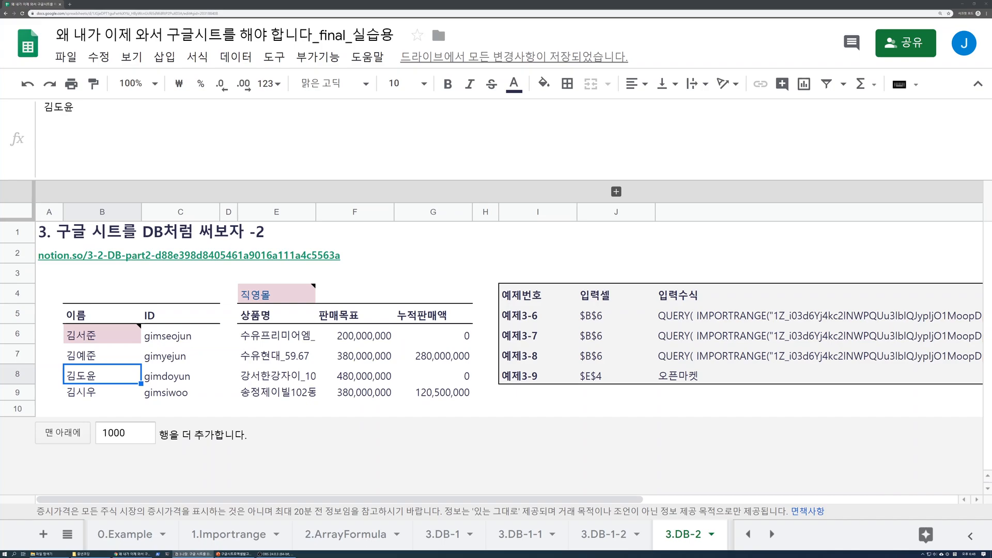
left_click(130, 534)
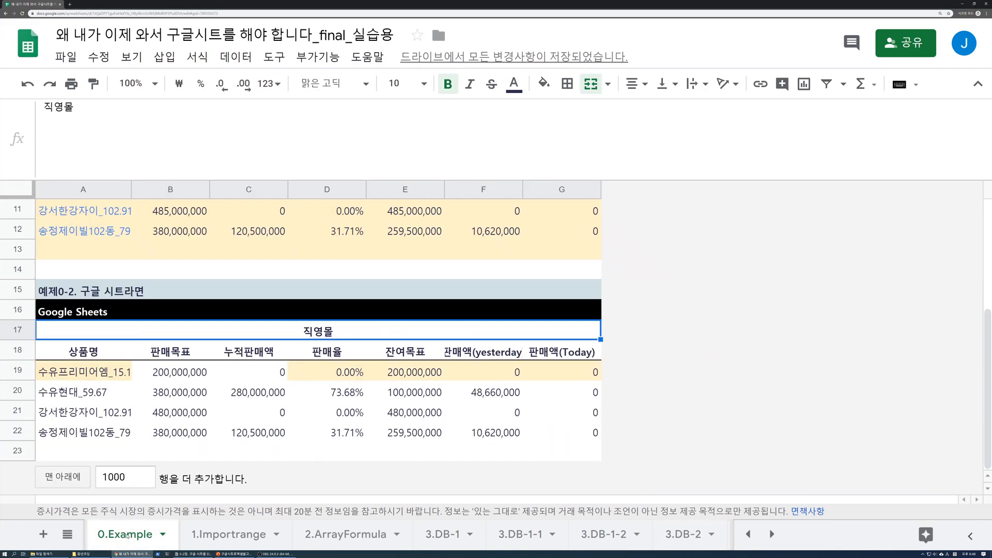
left_click(87, 374)
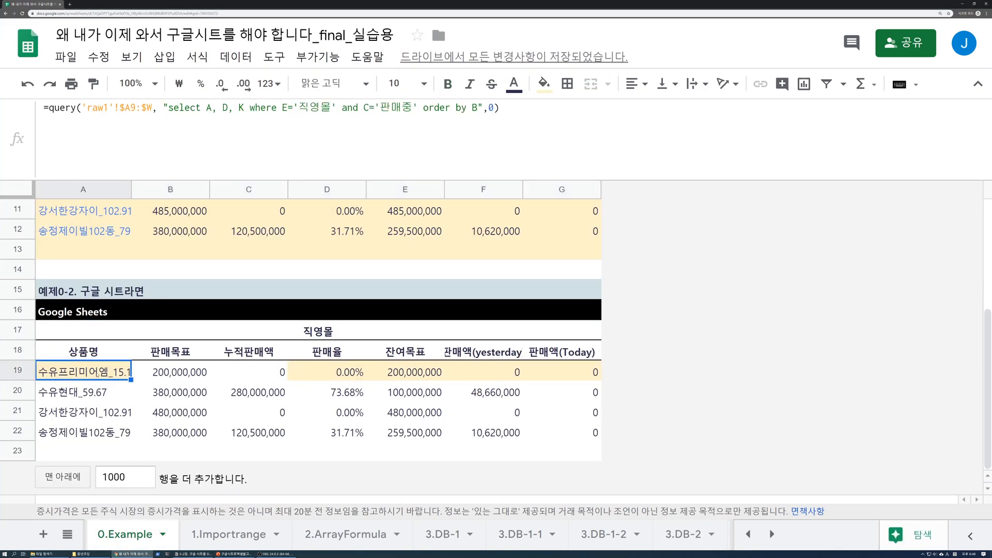
left_click(50, 111)
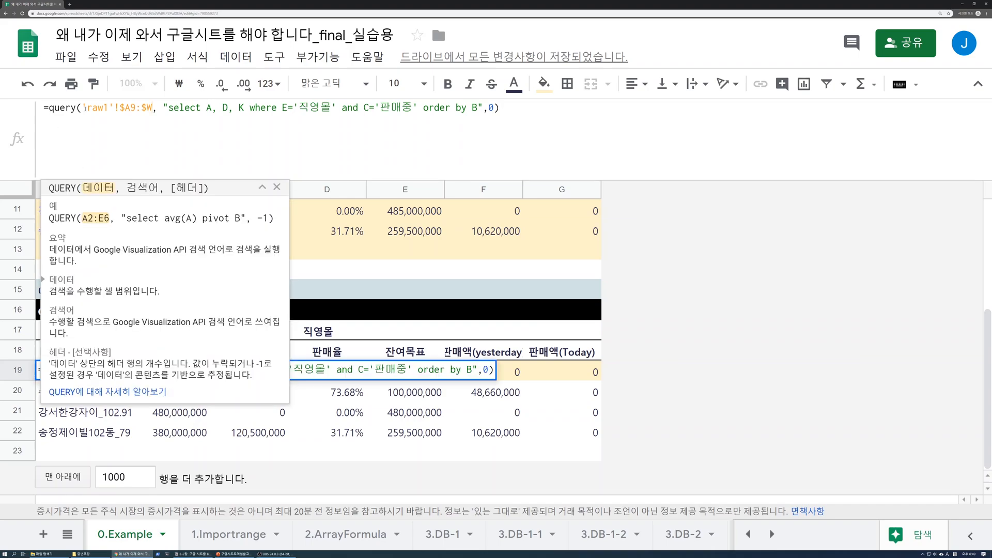
left_click_drag(83, 107, 483, 107)
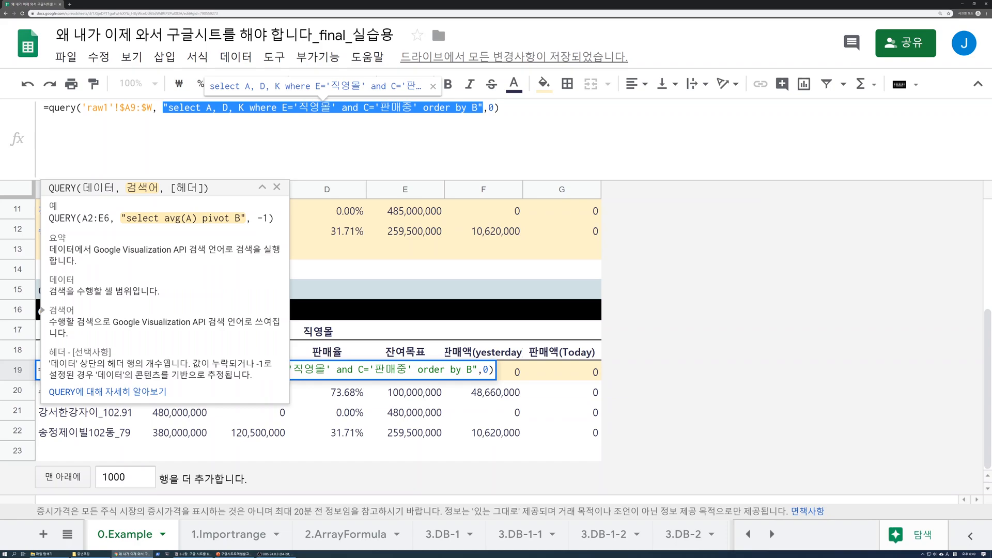
Step: Look up the QUERY help and its Google Visualization API query language reference, then highlight the help's query language note back in the spreadsheet
left_click(132, 391)
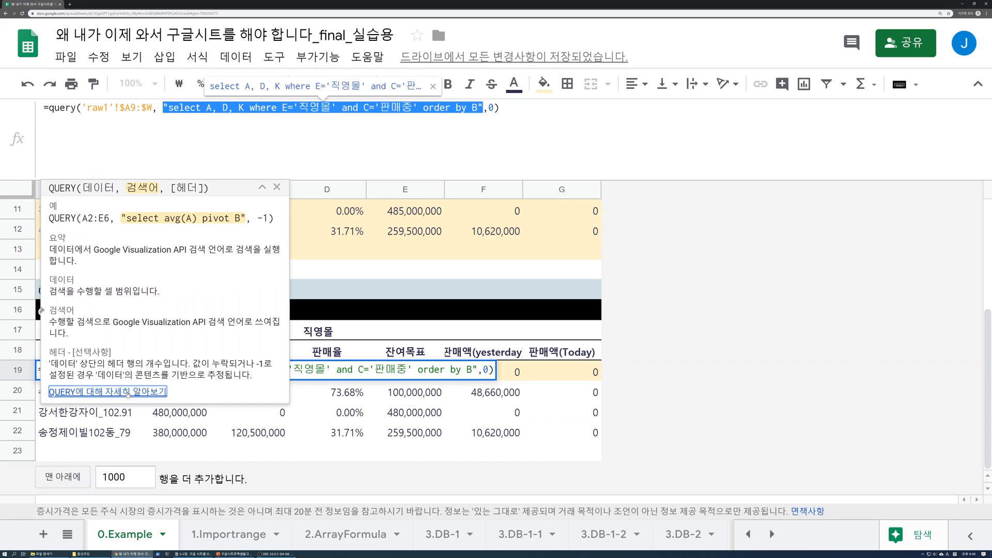
scroll(827, 289, "down", 5)
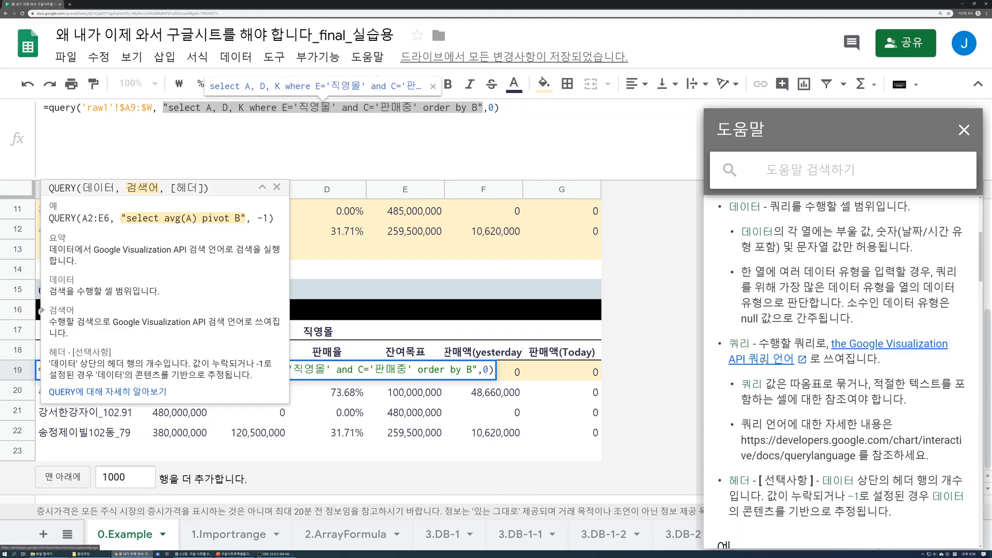
left_click(887, 346)
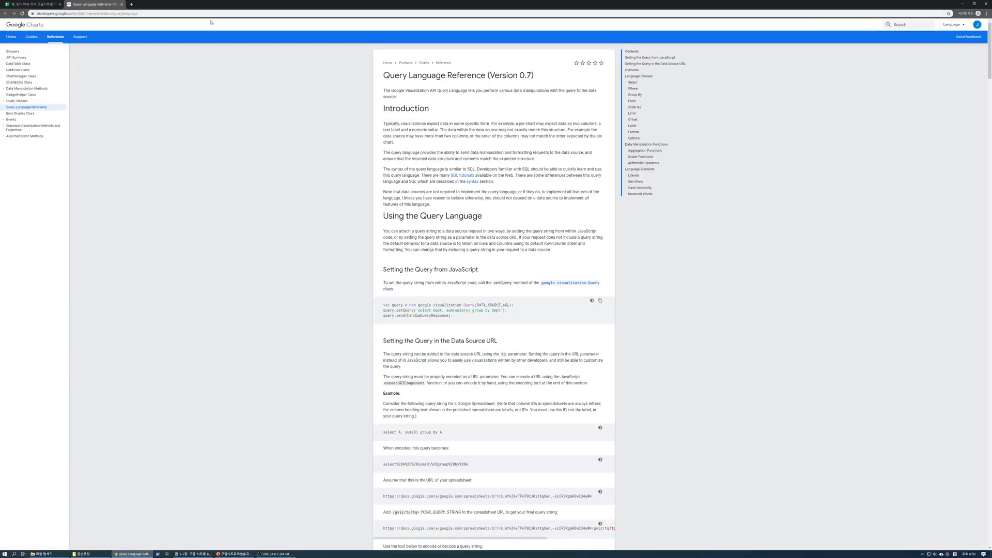
scroll(347, 181, "down", 7)
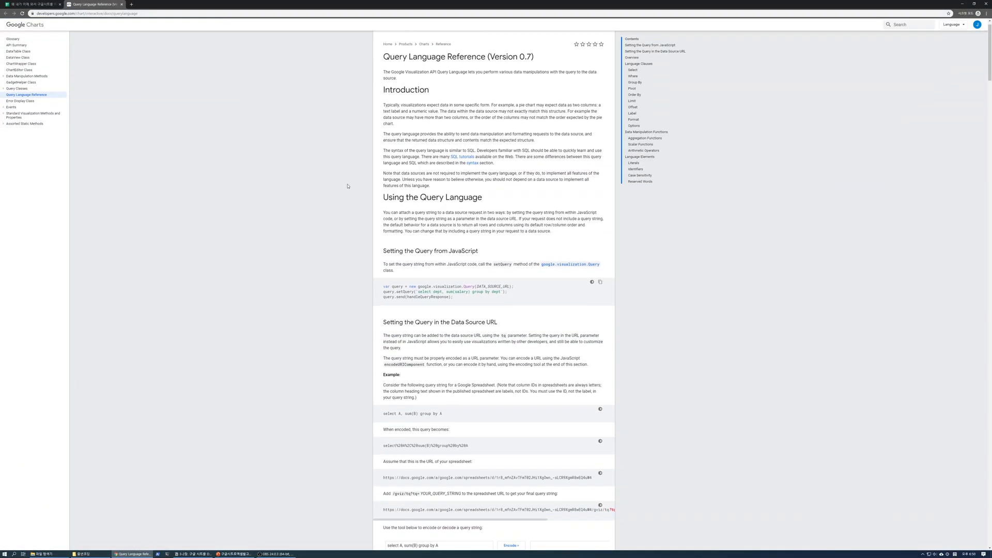
key("ctrl+shift+Tab")
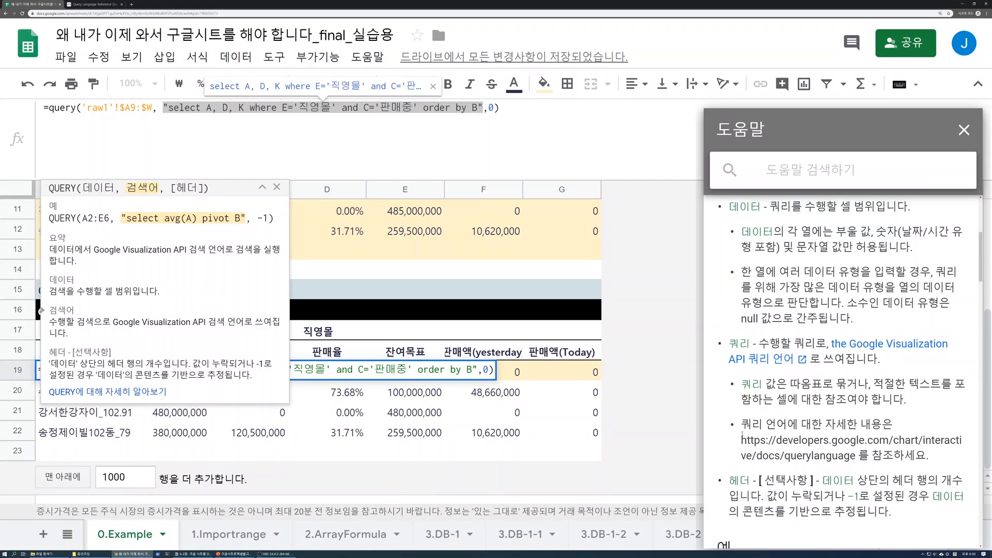
left_click_drag(742, 424, 961, 456)
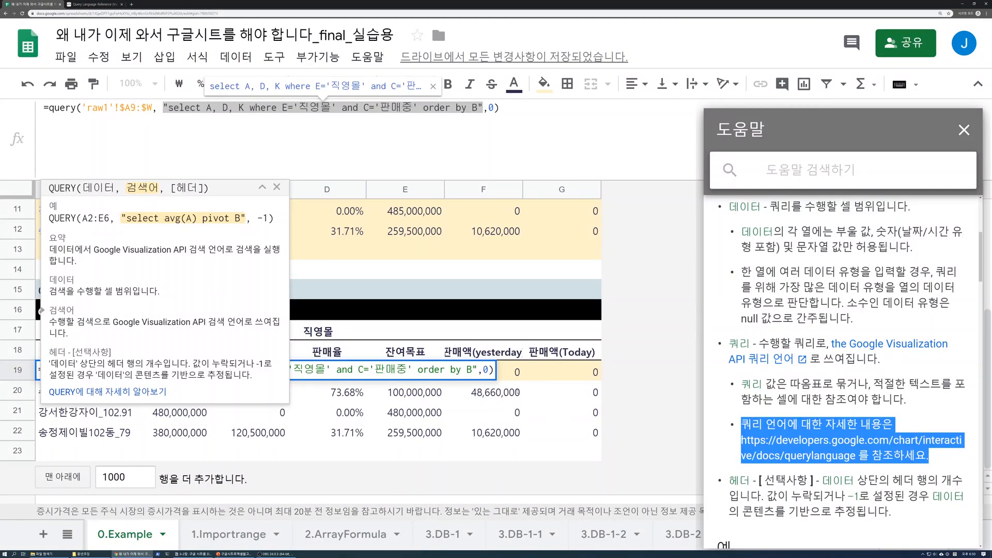
Step: Examine the A19 formula's 'raw1'!$A9:$W range, selected columns and 직영몰 condition, leaving the formula unedited and closing the help
left_click(483, 112)
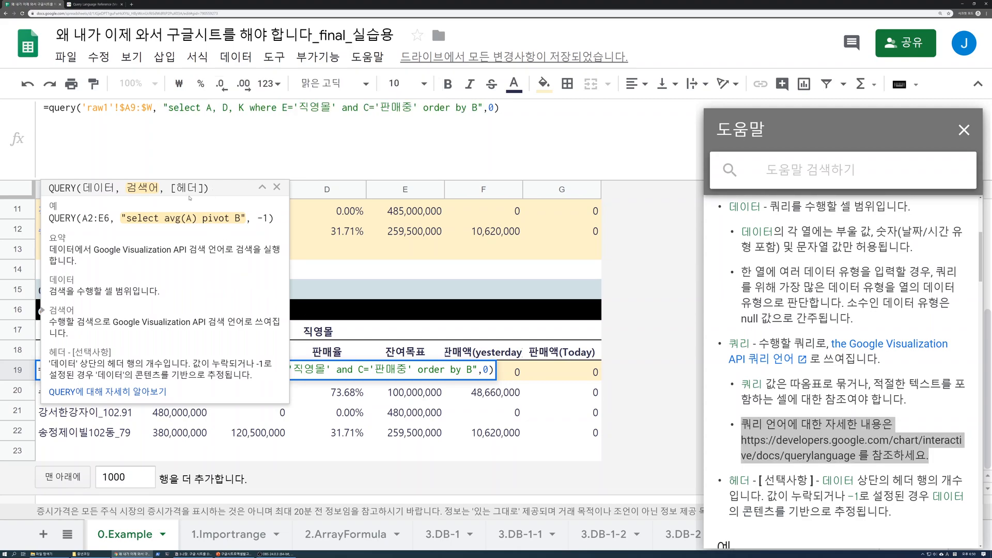
left_click(494, 110)
left_click_drag(83, 108, 154, 108)
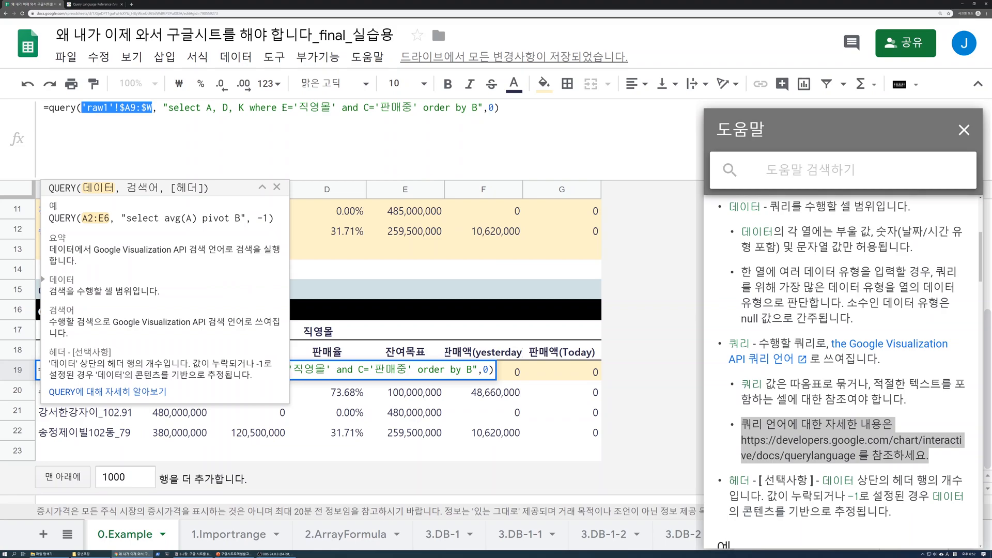
left_click(137, 108)
left_click_drag(152, 107, 124, 107)
left_click(224, 107)
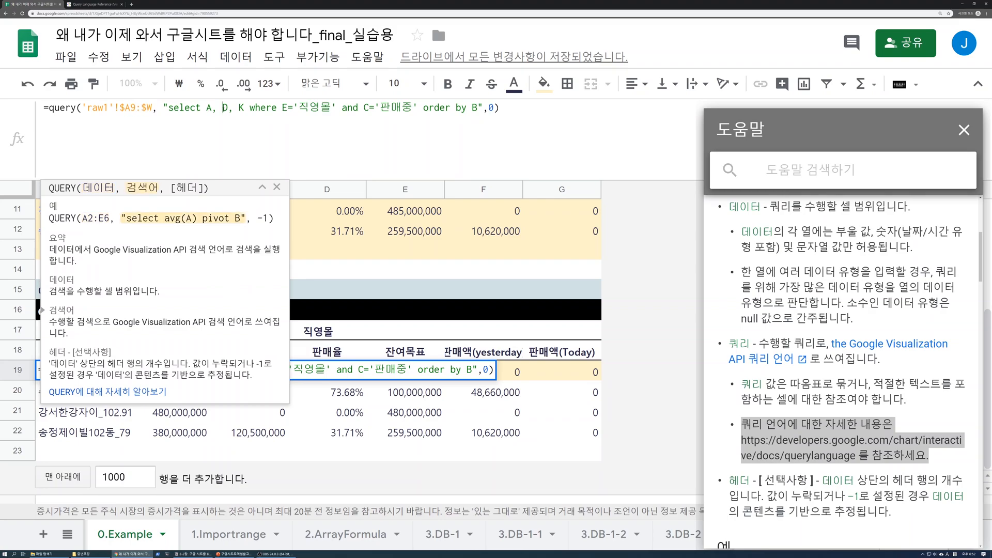
double_click(209, 107)
left_click(215, 109)
left_click_drag(298, 107, 342, 107)
key("Escape")
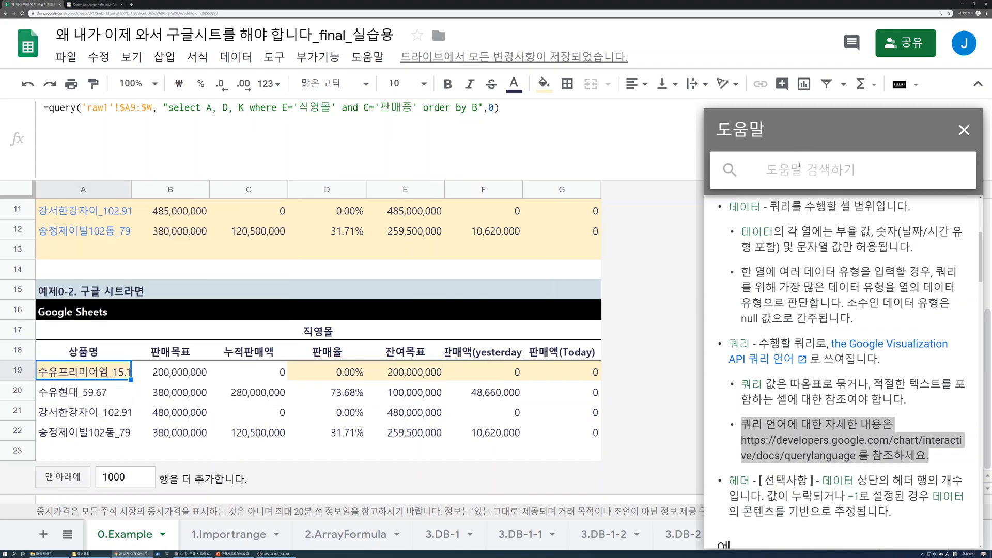
left_click(963, 131)
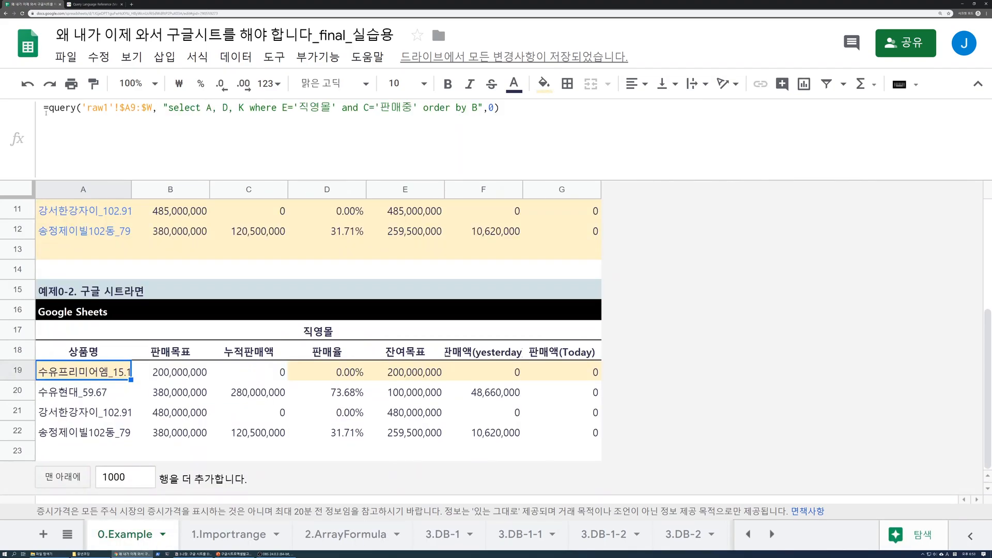
Step: Review the whole A19 query formula and compare it with the 상품명, 판매목표 and further source columns in the raw1 sheet
left_click_drag(48, 108, 500, 108)
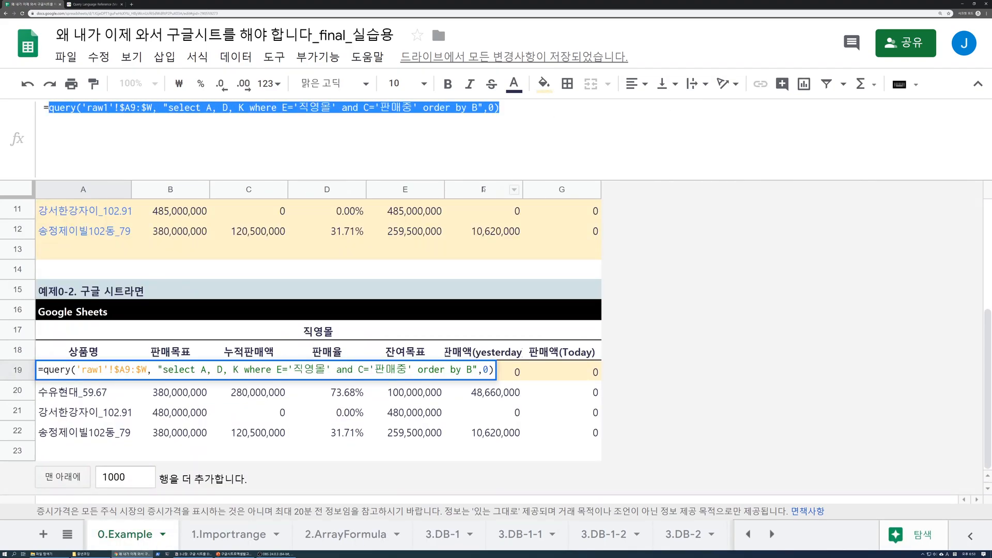
key("Return")
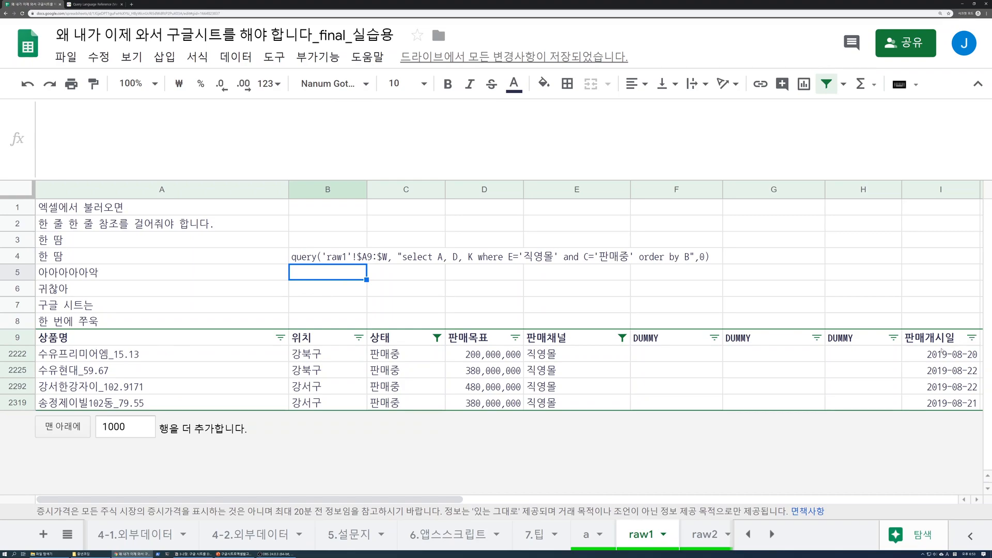
left_click(144, 349)
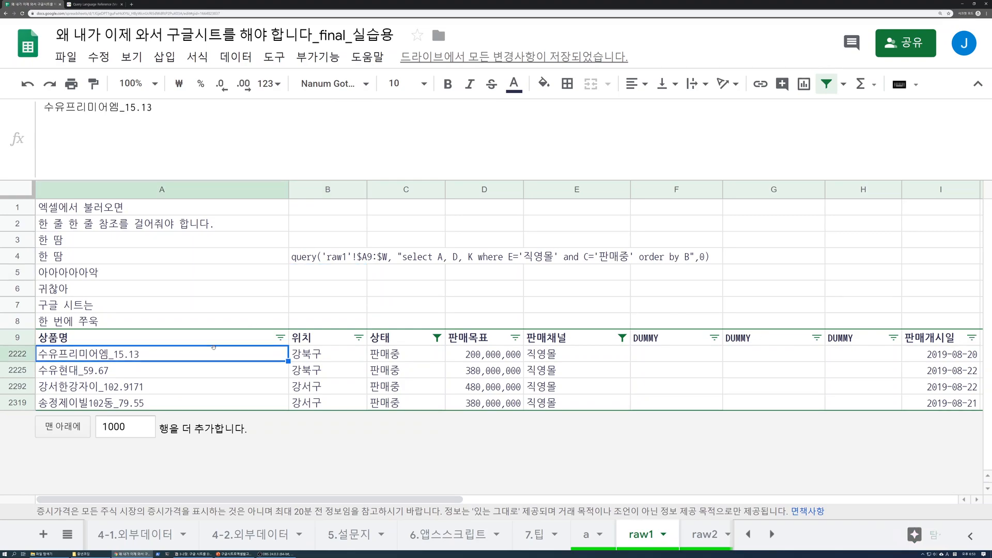
left_click(495, 343)
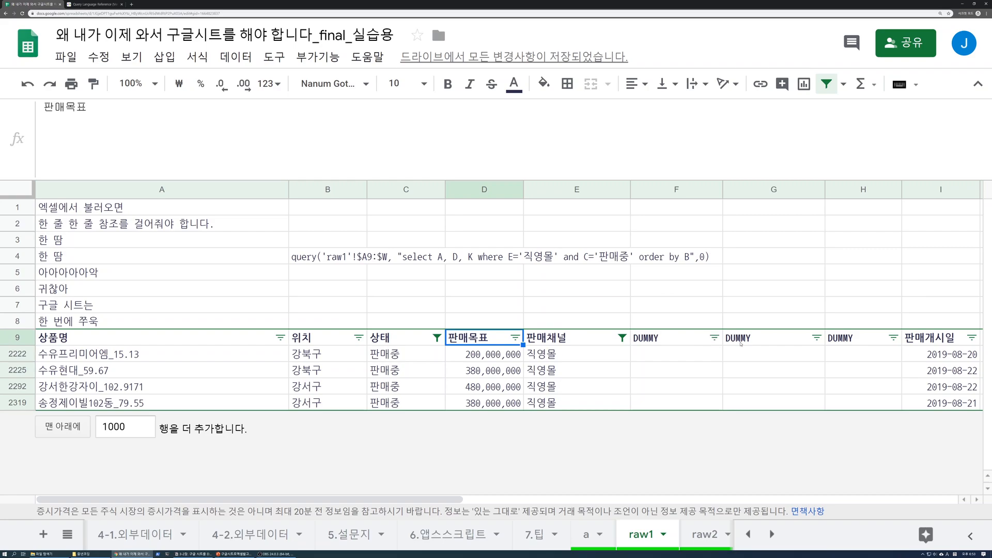
scroll(897, 339, "right", 5)
left_click(765, 338)
scroll(525, 326, "left", 5)
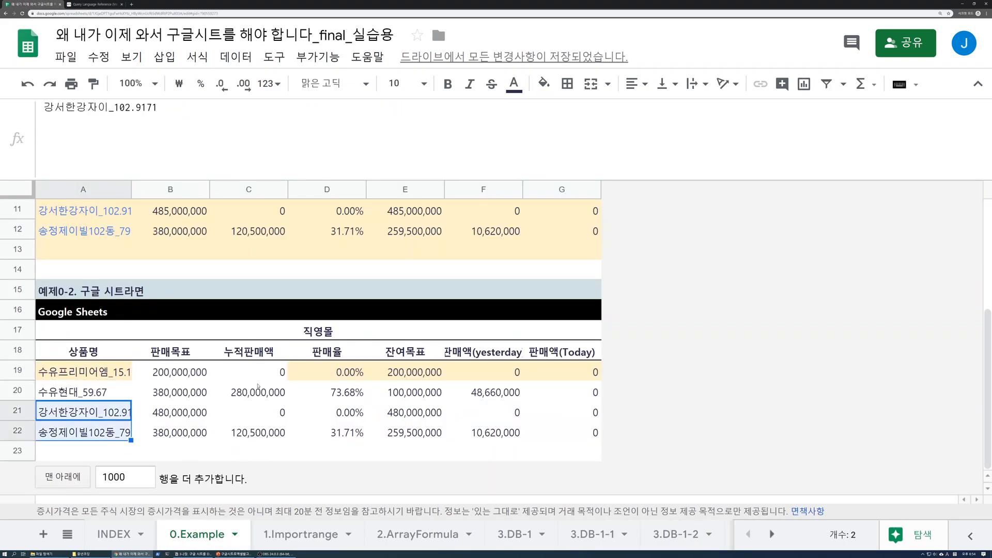
Step: Examine the query output in A19:C22 of the 0.Example sheet and the formulas in cells D19 through G19
left_click(228, 380)
left_click(172, 374)
left_click(232, 375)
left_click(106, 375)
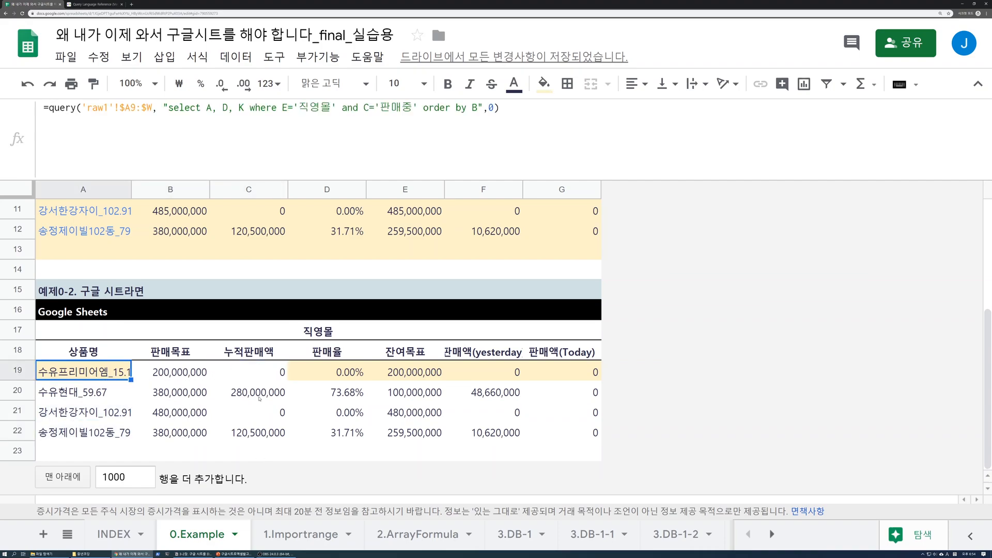
left_click_drag(94, 370, 245, 432)
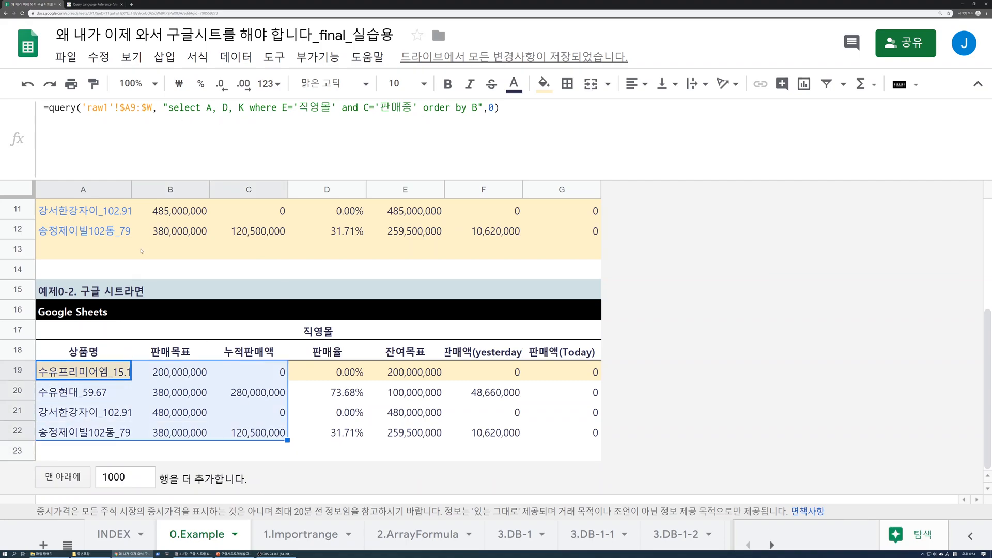
left_click(316, 367)
key("Right")
key("Right")
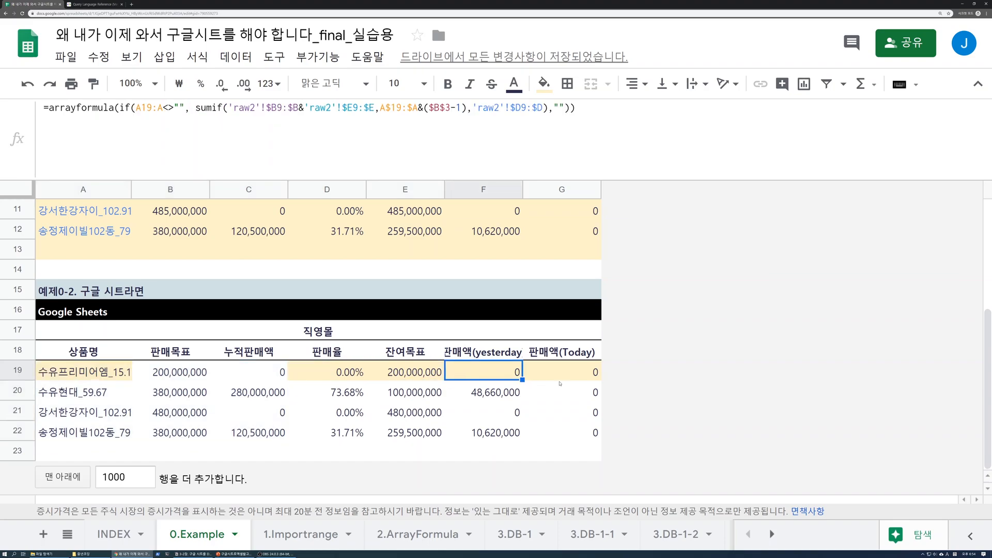
key("Right")
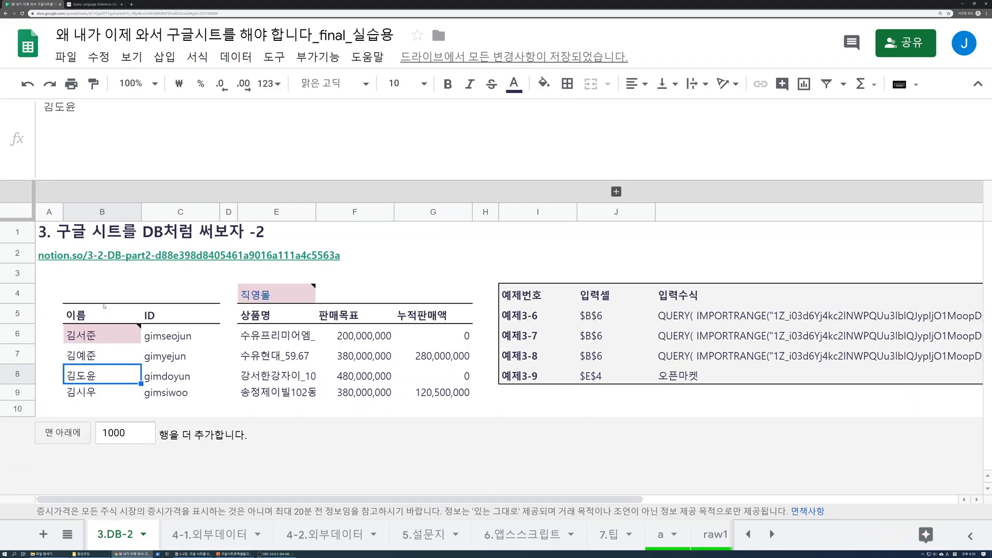
Step: Copy the IMPORTRANGE expression for Team!A2:J from B6 of 3.DB-2 and enter it as a standalone formula in A1 of a new sheet
left_click(104, 298)
left_click(101, 335)
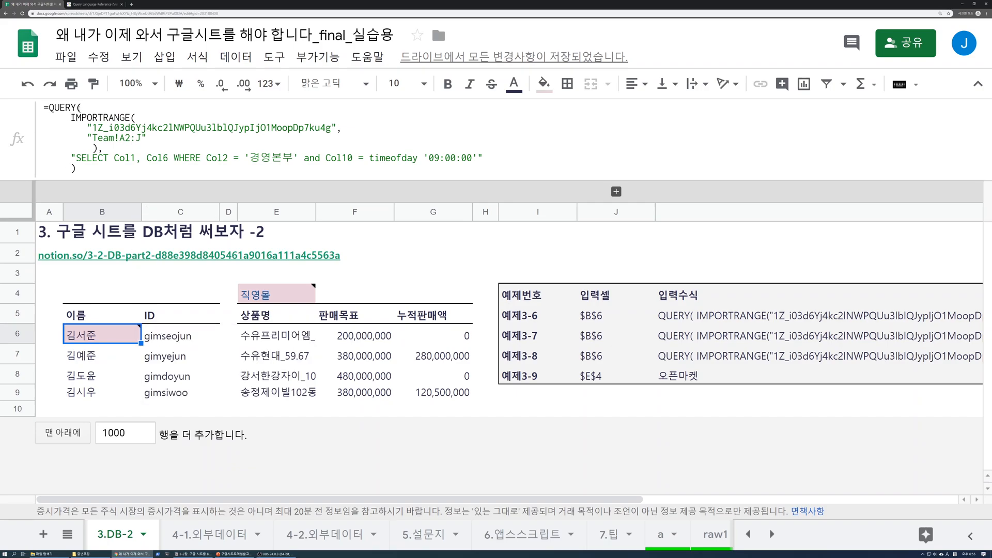
left_click_drag(84, 107, 100, 148)
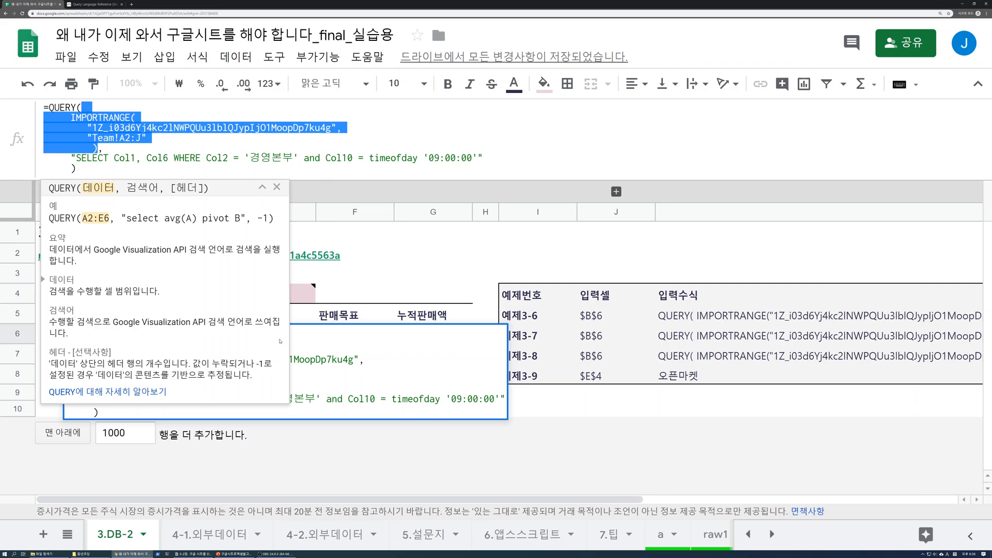
key("ctrl+shift+Right")
key("ctrl+c")
left_click(42, 534)
type("=")
key("ctrl+v")
key("Return")
key("Up")
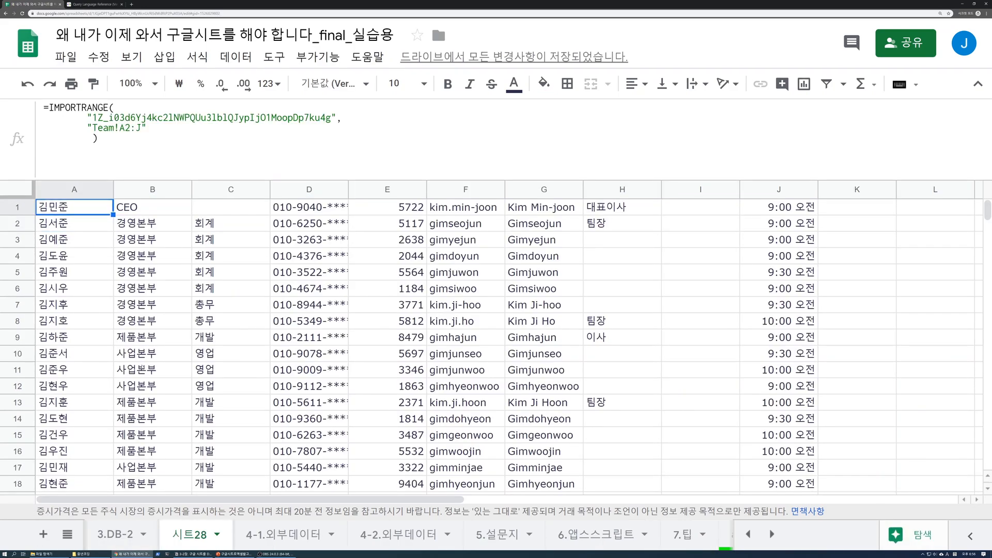
Step: Step across row 1 of the imported team data to check the column order, and return to column A
key("Right")
key("Right")
key("Right")
key("Right")
key("Right")
key("Right")
key("Right")
key("Right")
key("Right")
key("Left")
key("Left")
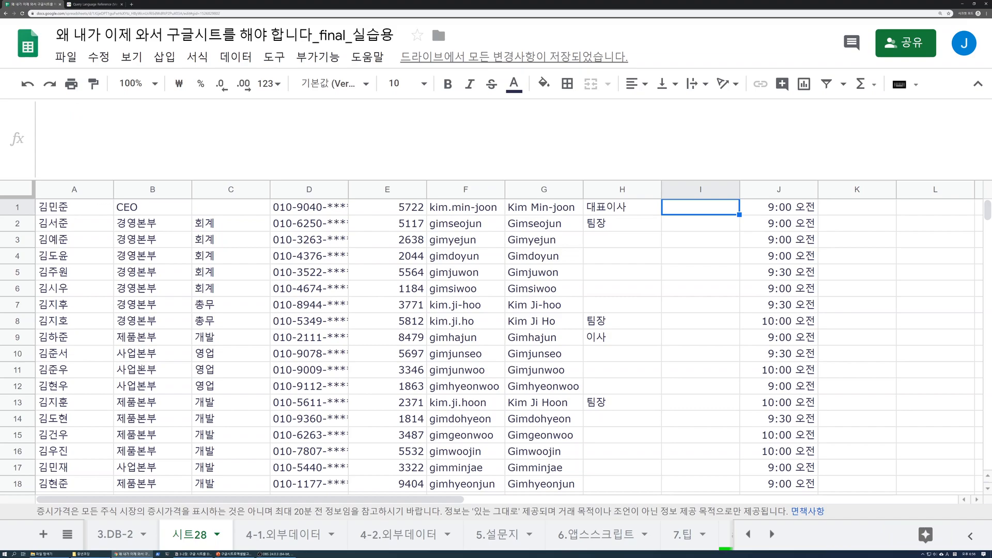
key("Home")
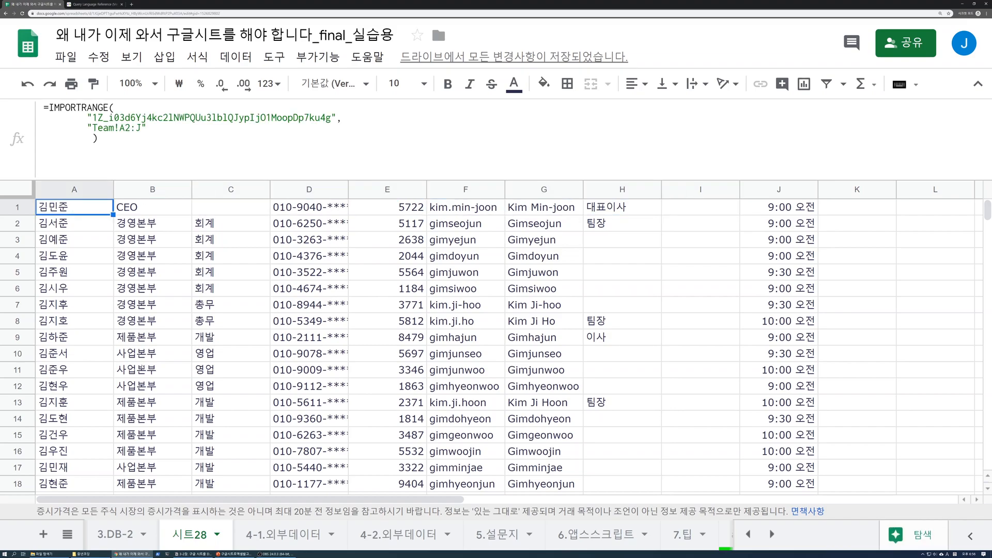
Step: Inspect the Col6 reference in the QUERY formula in B6 of the 3.DB-2 sheet without changing it
key("alt+Up")
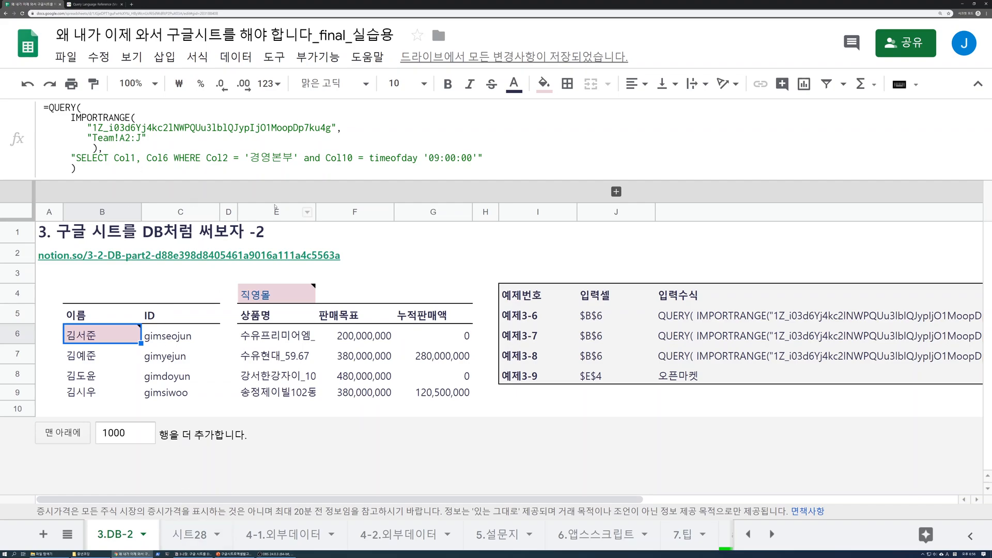
left_click_drag(115, 157, 169, 158)
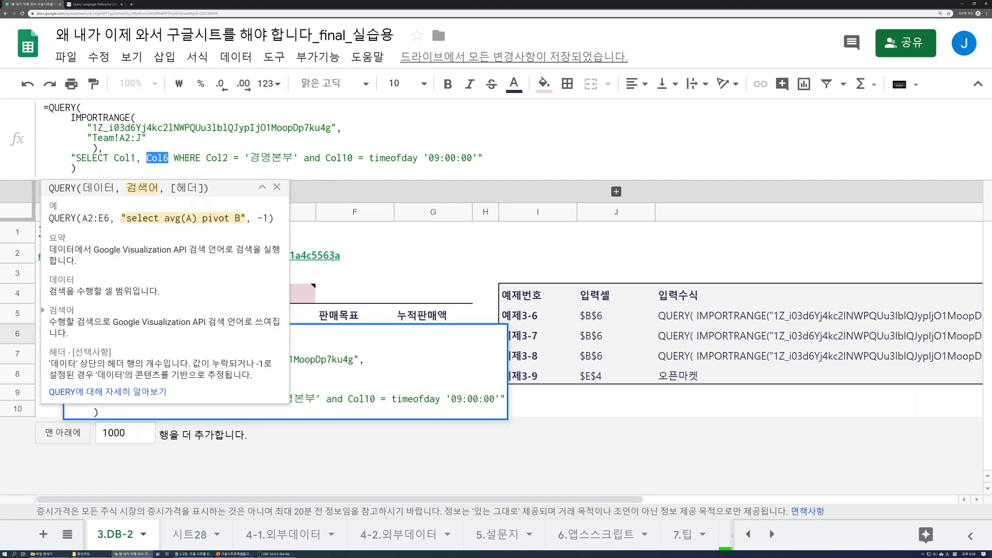
key("Escape")
Step: Draft a note in B3 of the 3.DB-2 sheet reading "SELECT FIELD이름(1. A, D, K, 2. Col1, Col2, Col3)"
left_click(92, 274)
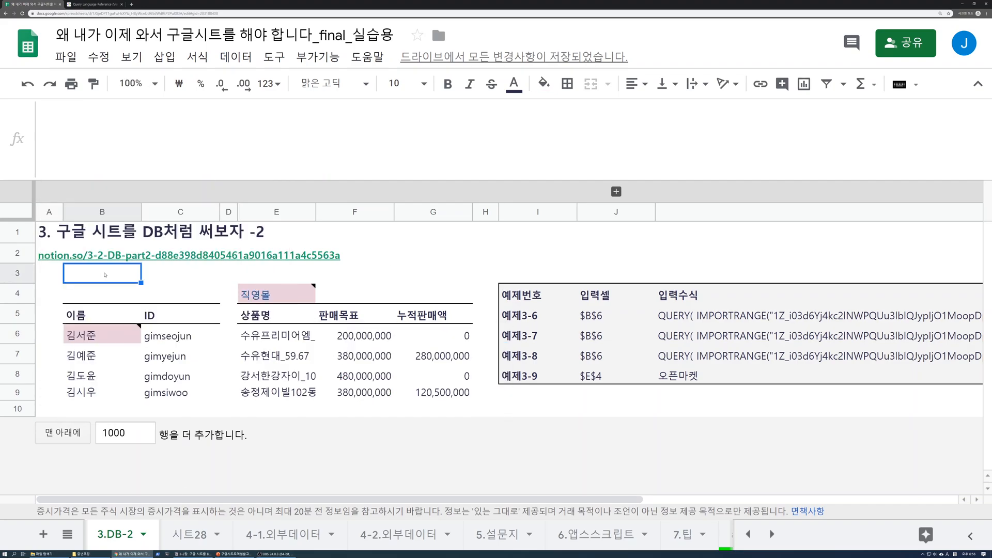
type("SELECT FI")
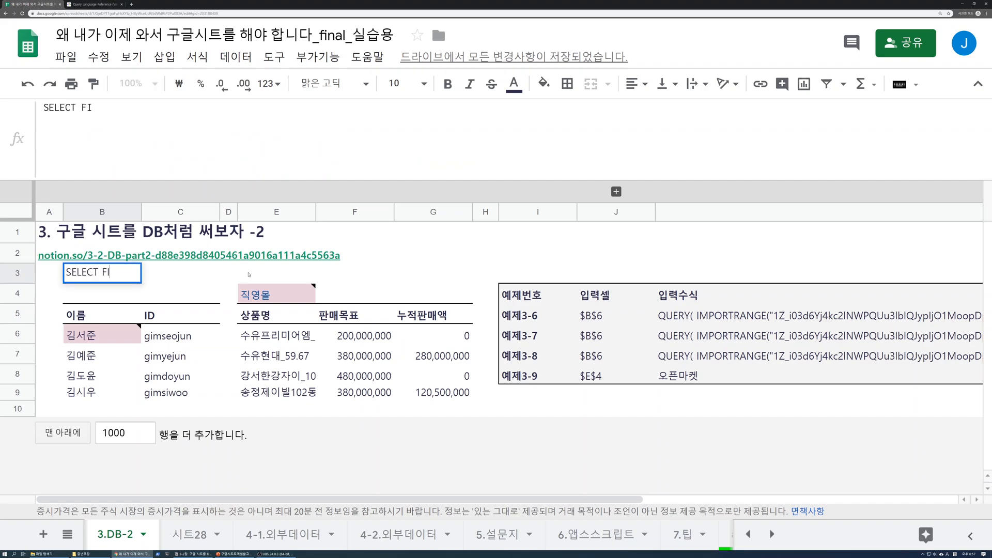
type("ELD이름.")
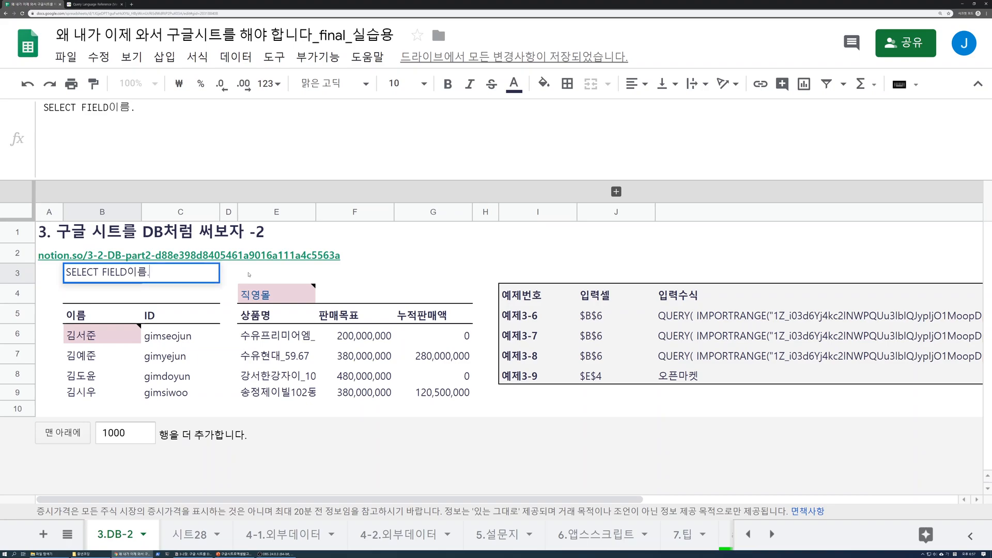
key("BackSpace")
type("(1. A, D, K, 2. Col")
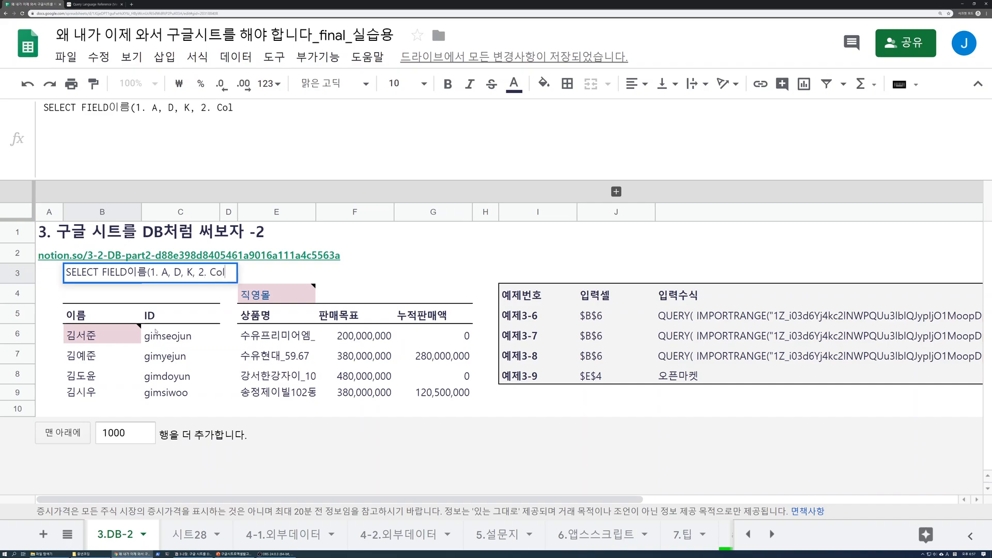
type("1, Col2, Col3")
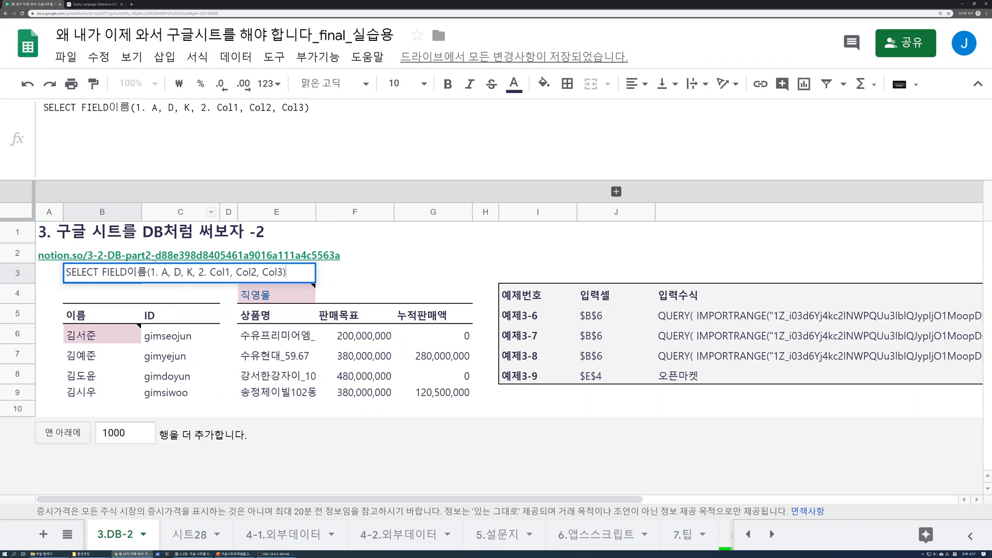
Step: Go through the column references in the B3 note one by one, and discard the note
double_click(190, 272)
double_click(220, 272)
key("Right")
key("Left")
key("Left")
key("Right")
key("Right")
key("Right")
key("Right")
key("Right")
key("Right")
key("Right")
key("Right")
key("Left")
key("Left")
key("Left")
key("Left")
key("Left")
key("Left")
key("Left")
key("Left")
key("Left")
key("Left")
key("Left")
key("Left")
key("Left")
key("Left")
key("Left")
key("Left")
key("Left")
key("BackSpace")
key("Escape")
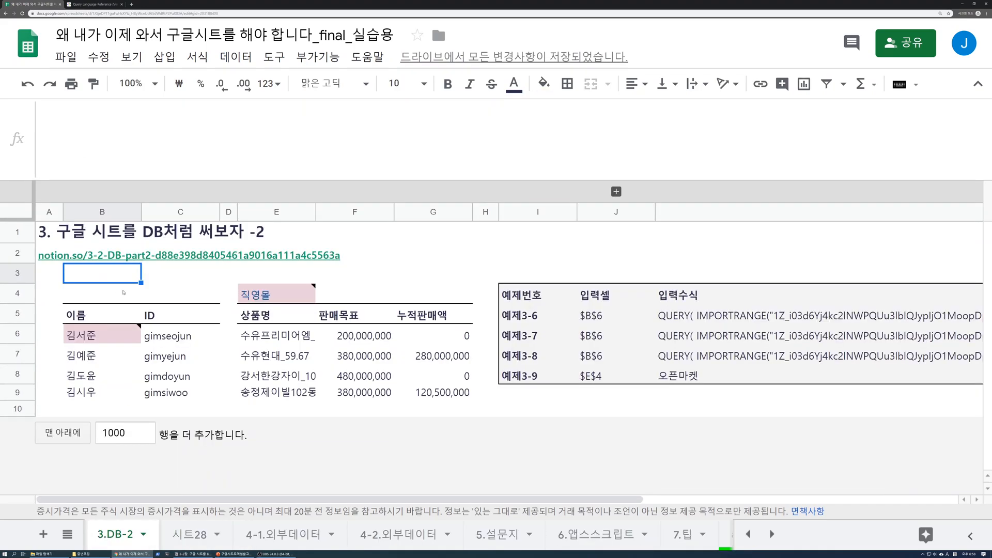
Step: Draft the case-sensitivity note "Col1 -> col1, COL1" in B3 and discard it
type("col1")
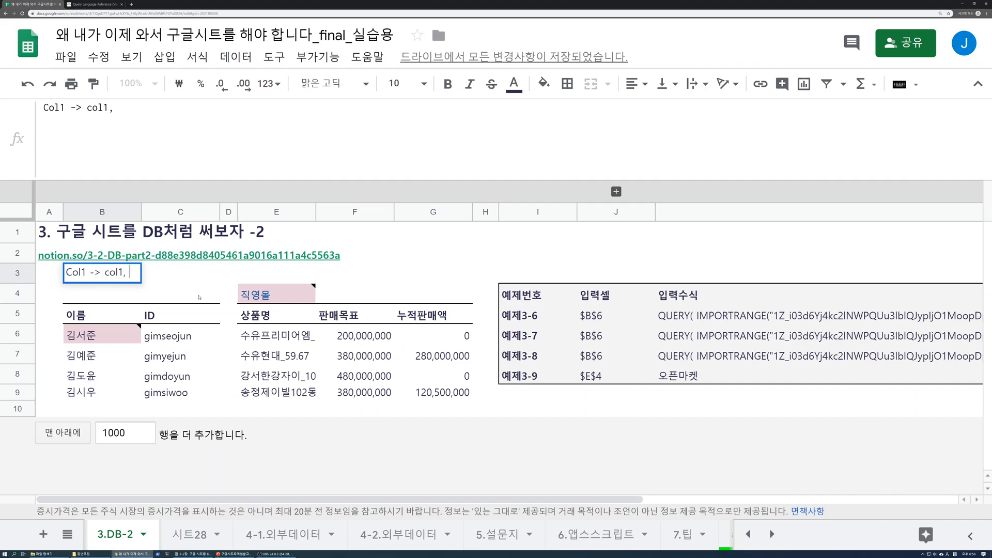
type(", COL1")
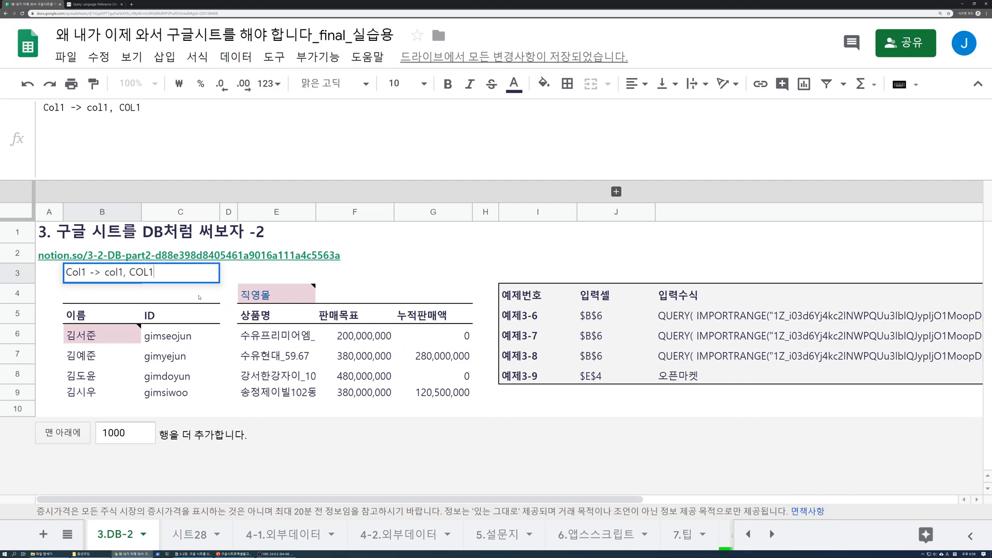
key("Escape")
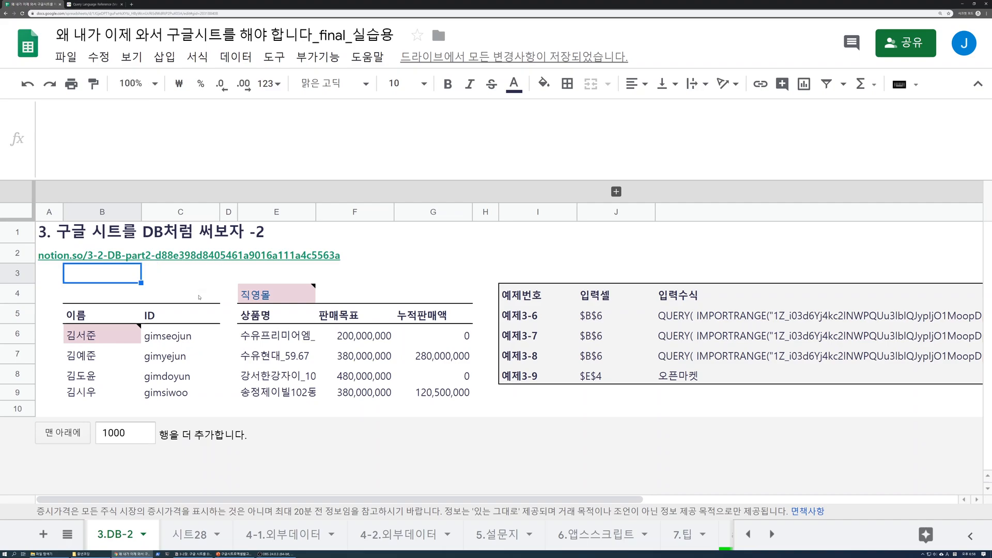
Step: Compare the IMPORTRANGE part of the QUERY formula in B6 with the 경영본부 entries in B2:B8 of 시트28
key("Down")
key("Down")
key("Down")
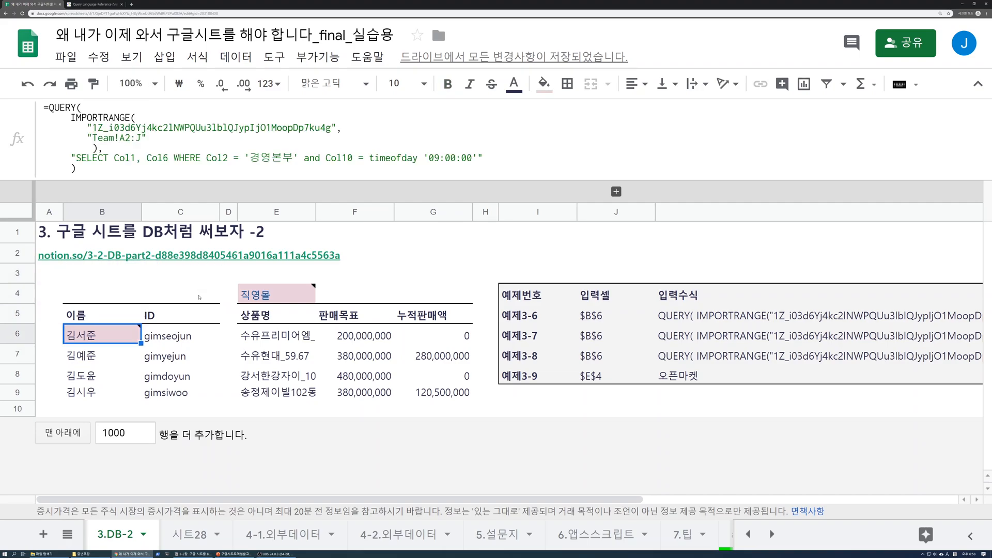
left_click_drag(98, 149, 71, 118)
key("Escape")
left_click(181, 534)
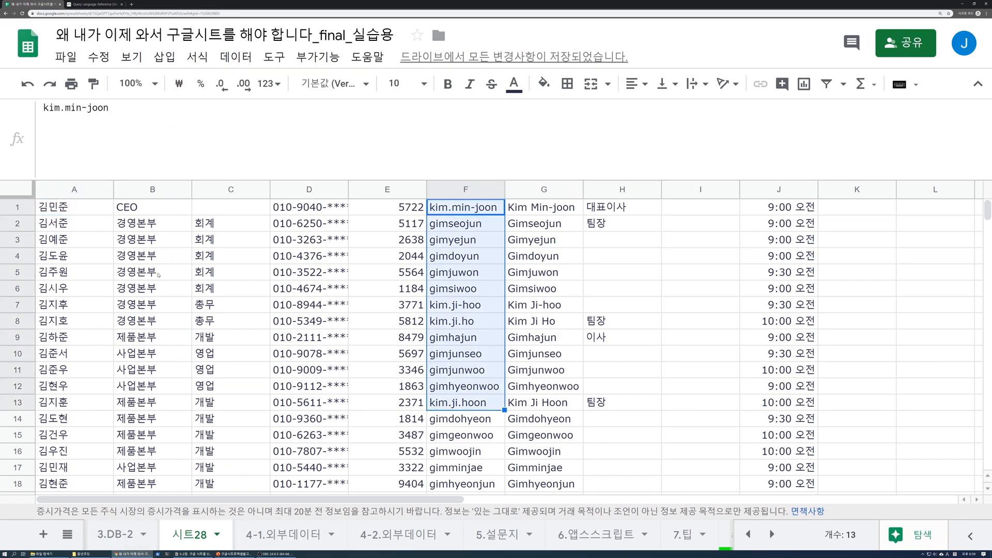
left_click_drag(135, 223, 136, 320)
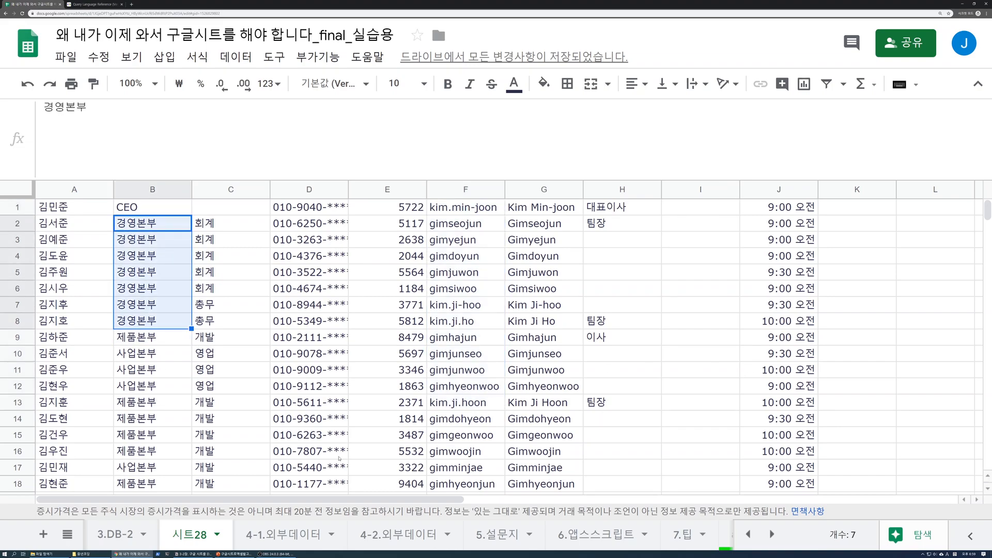
Step: Try to add a header argument after the search string of the QUERY formula in B6 of 3.DB-2
left_click(121, 536)
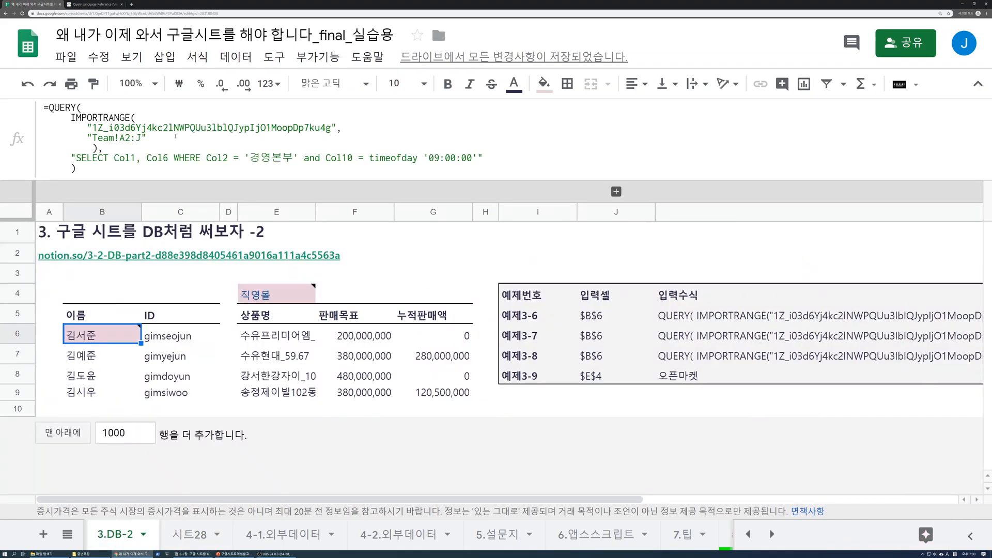
double_click(117, 334)
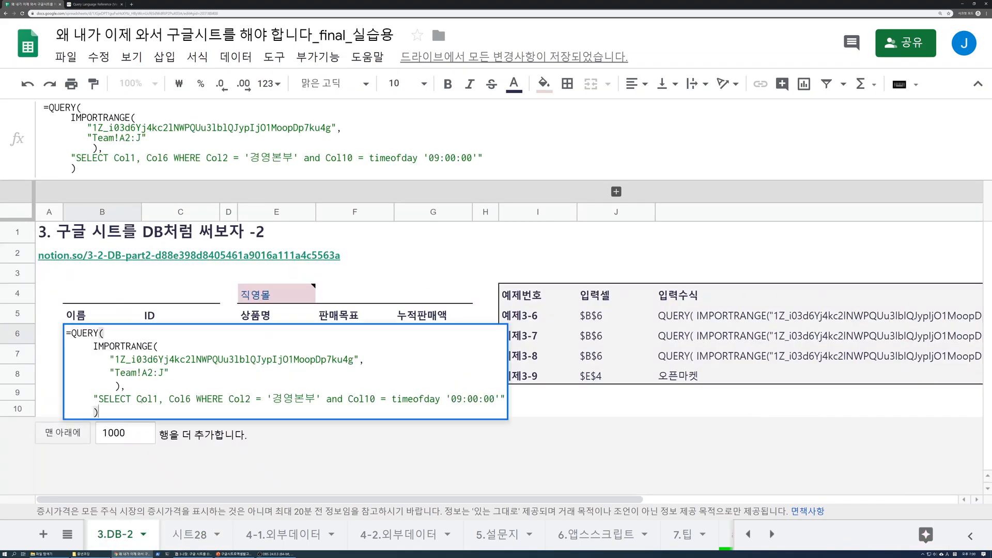
key("Left")
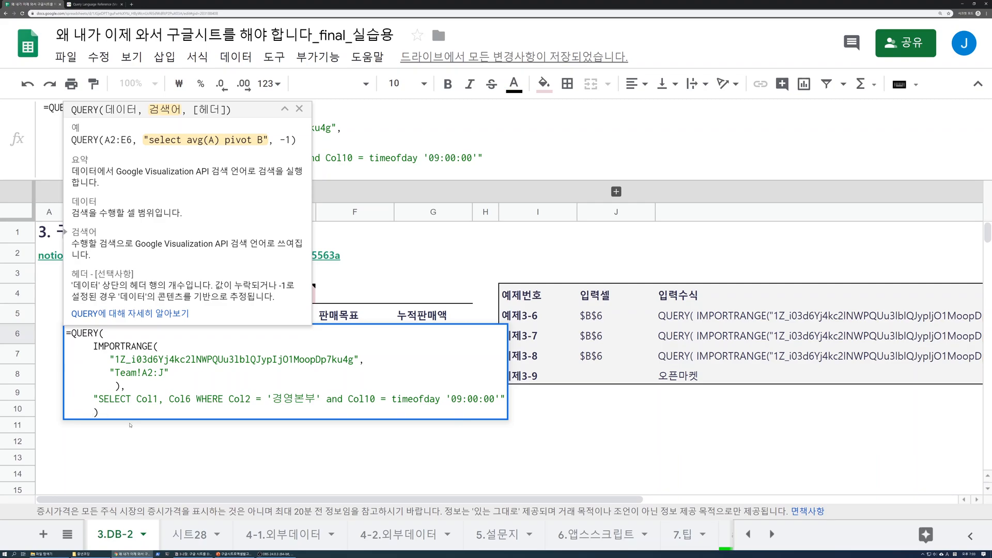
type(",")
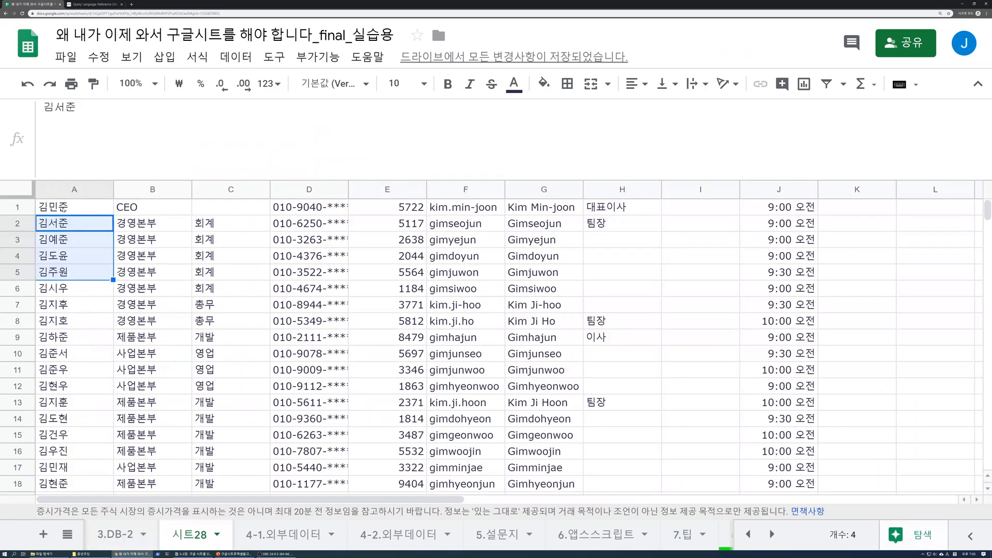
Step: Change the IMPORTRANGE range in A1 of 시트28 to Team!A:J so the header row is included
left_click(88, 209)
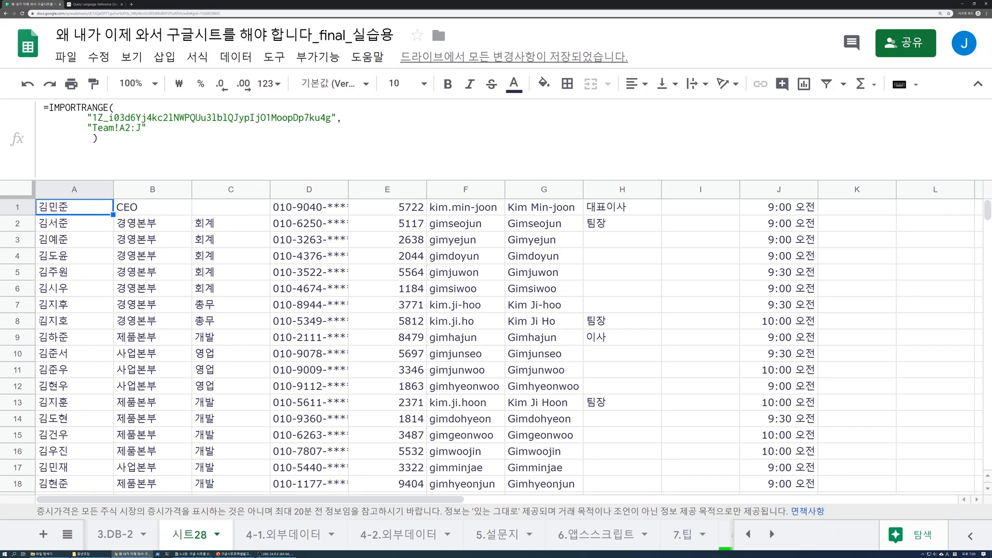
left_click(180, 143)
key("BackSpace")
type("1")
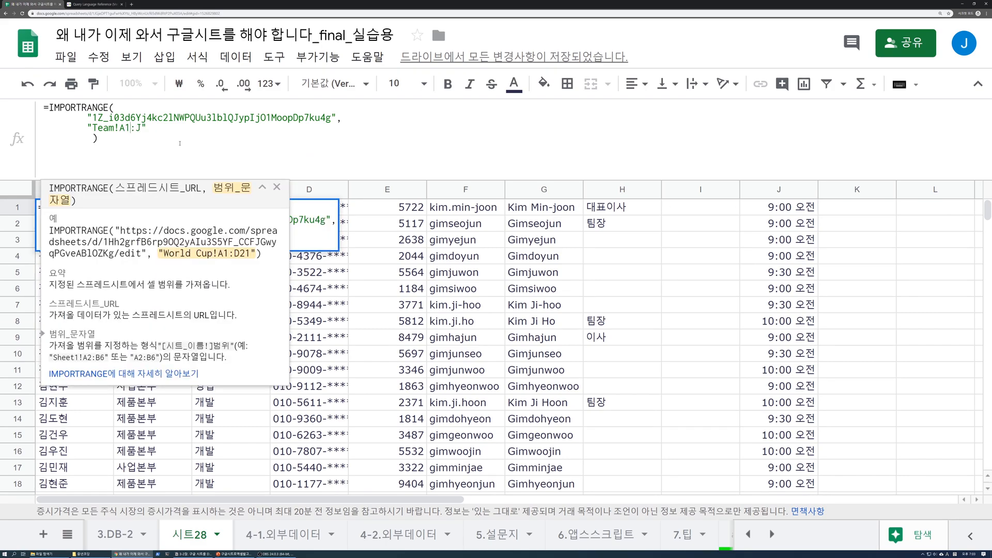
key("Return")
left_click(156, 211)
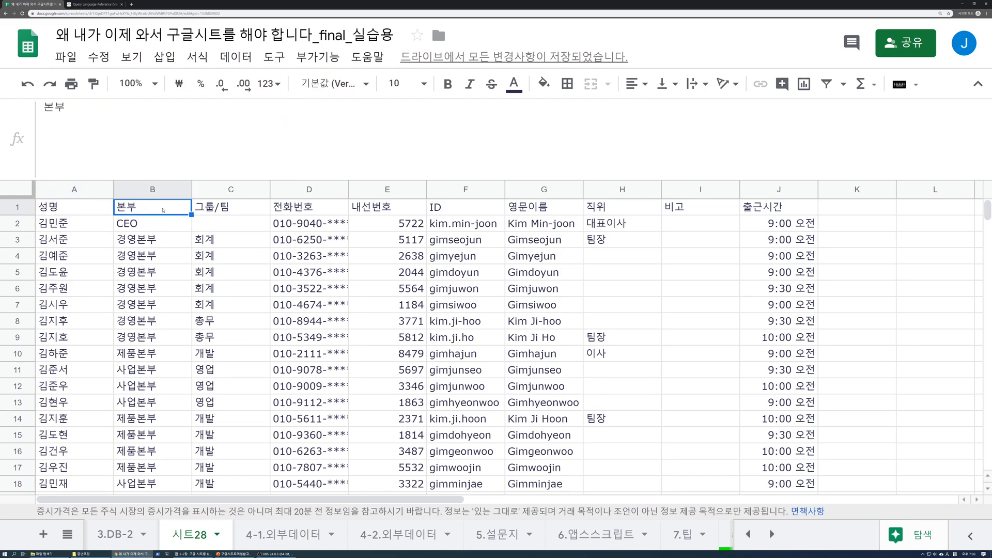
left_click(64, 210)
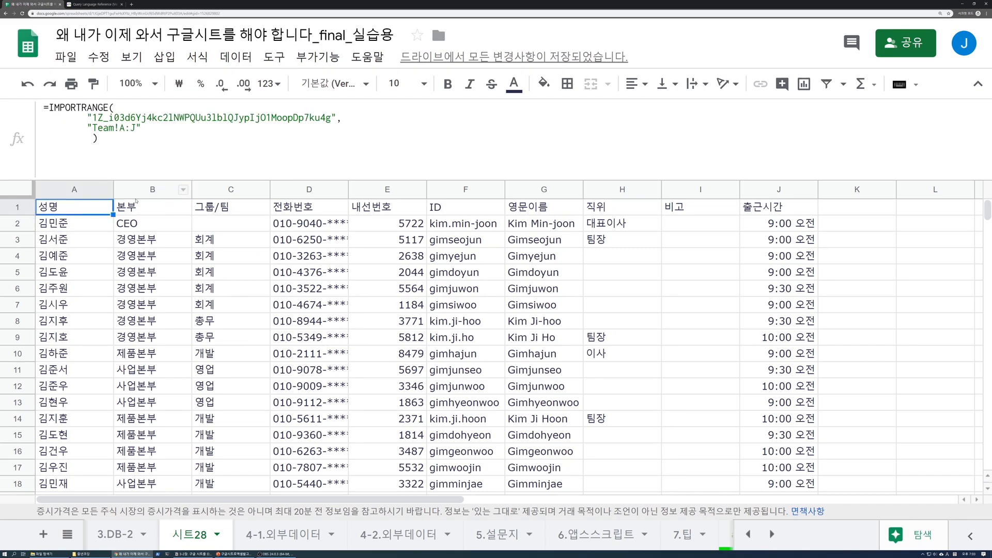
Step: Add 1 as the header argument of the QUERY formula in B6 of the 3.DB-2 sheet and select the result cell
left_click(115, 535)
double_click(122, 337)
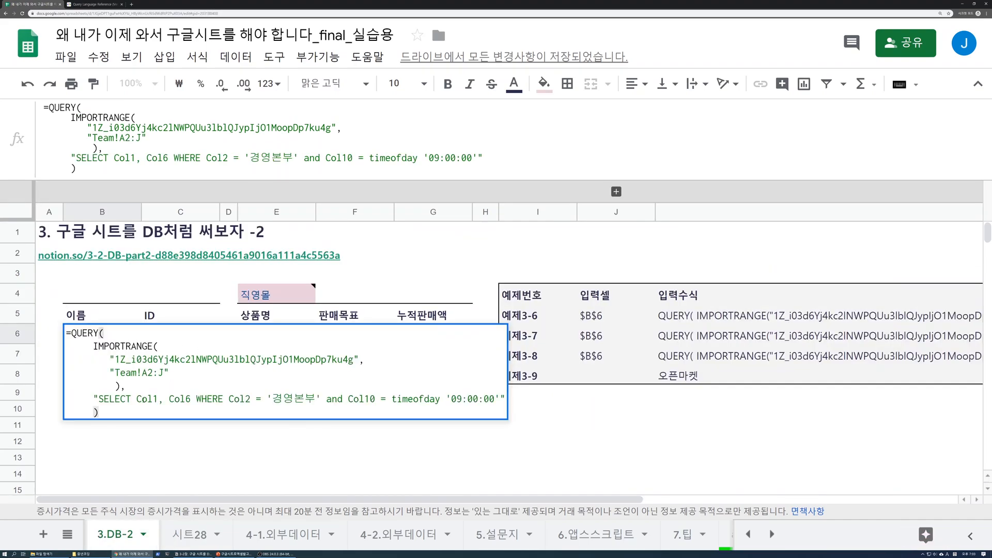
key("Left")
type(",1")
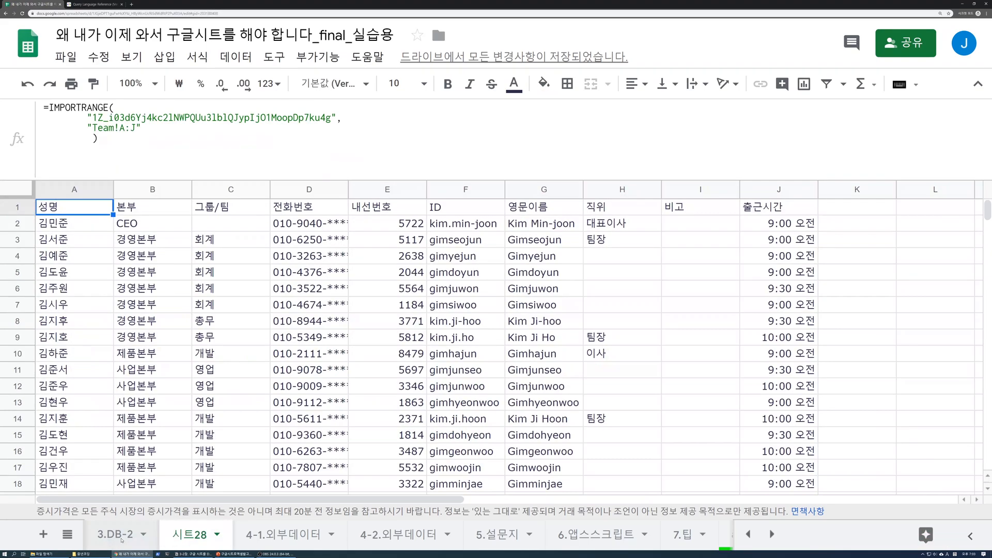
left_click(115, 535)
left_click(114, 337)
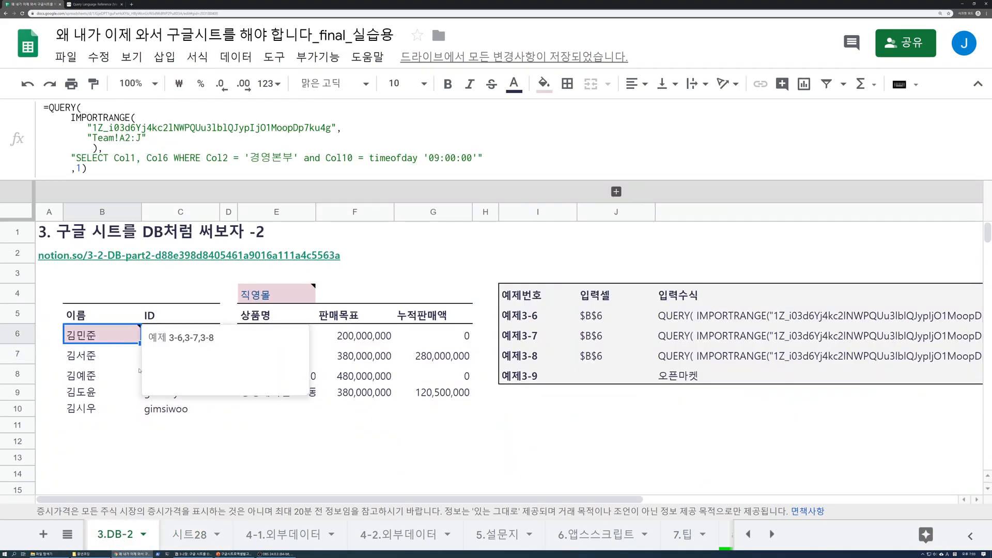
Step: Review the IMPORTRANGE range and the SELECT search string inside the QUERY formula in B6 of 3.DB-2
left_click(192, 538)
left_click(115, 535)
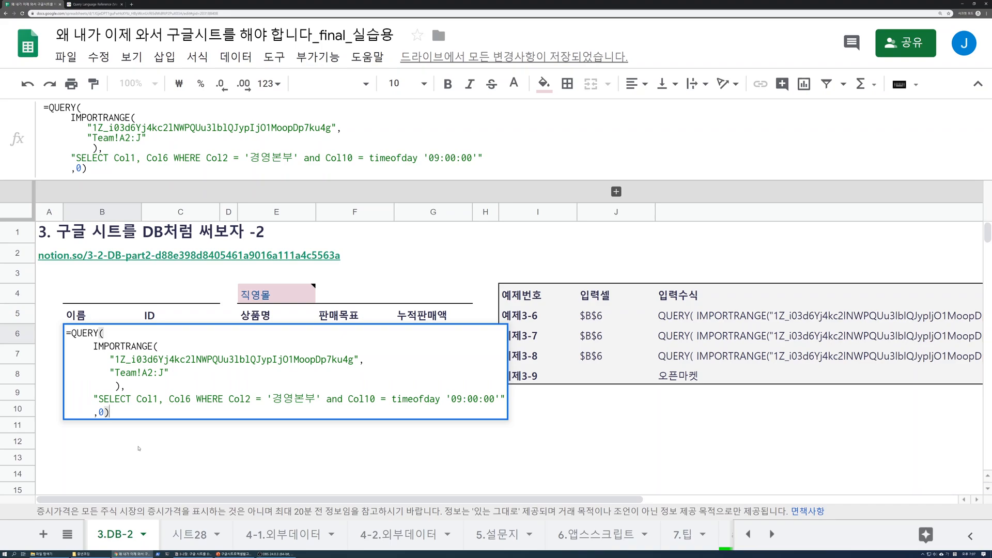
key("Up")
key("Up")
key("Up")
key("Up")
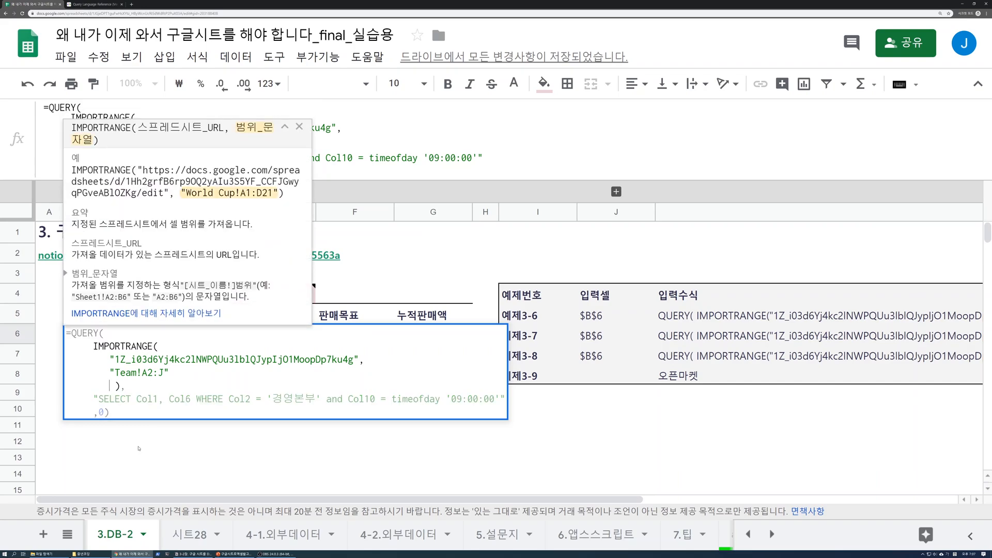
key("Down")
key("Down")
key("Down")
key("Down")
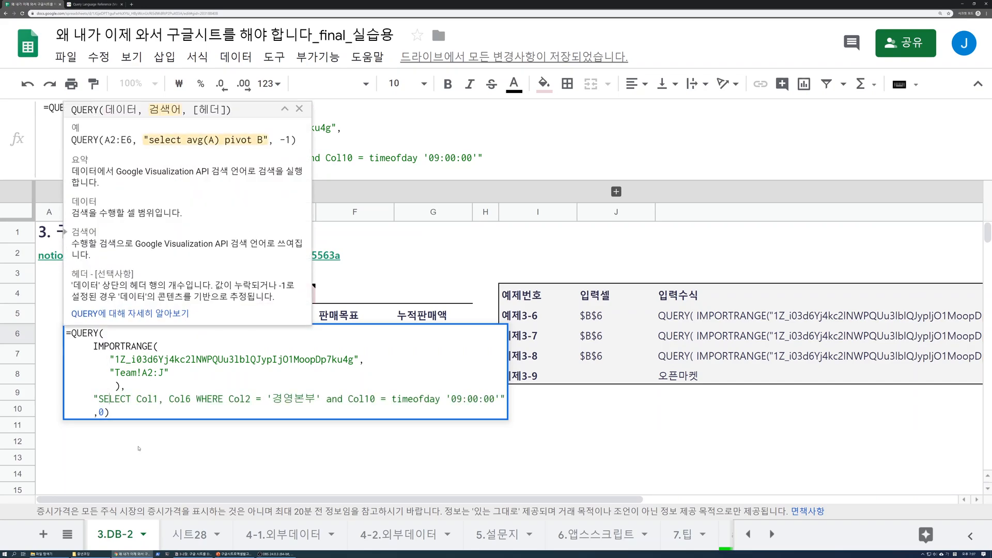
key("Up")
key("shift+End")
key("shift+Left")
key("Left")
key("shift+End")
key("shift+Left")
key("Escape")
Step: Examine the QUERY formula in E6 that filters the raw1 data by the value in E4
key("Right")
key("Right")
key("Right")
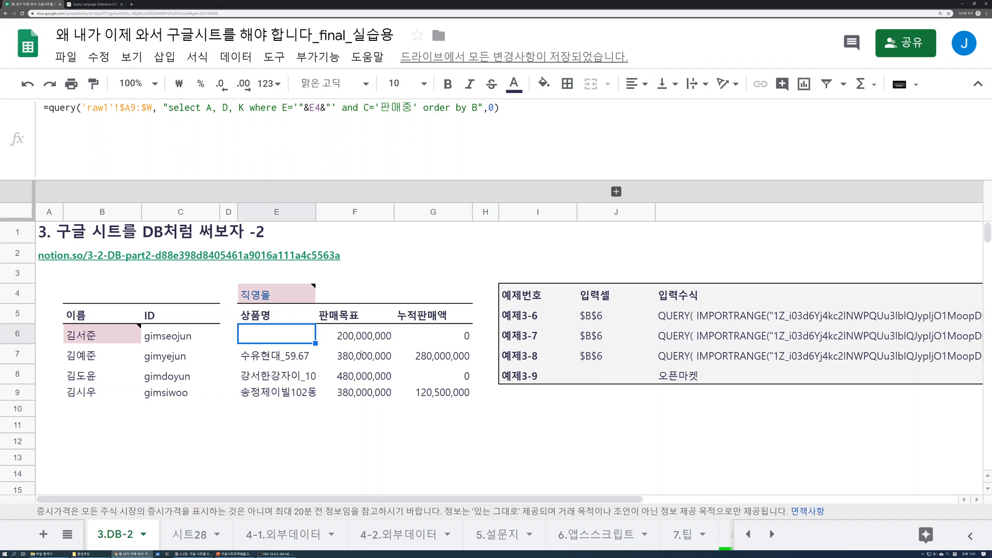
double_click(302, 339)
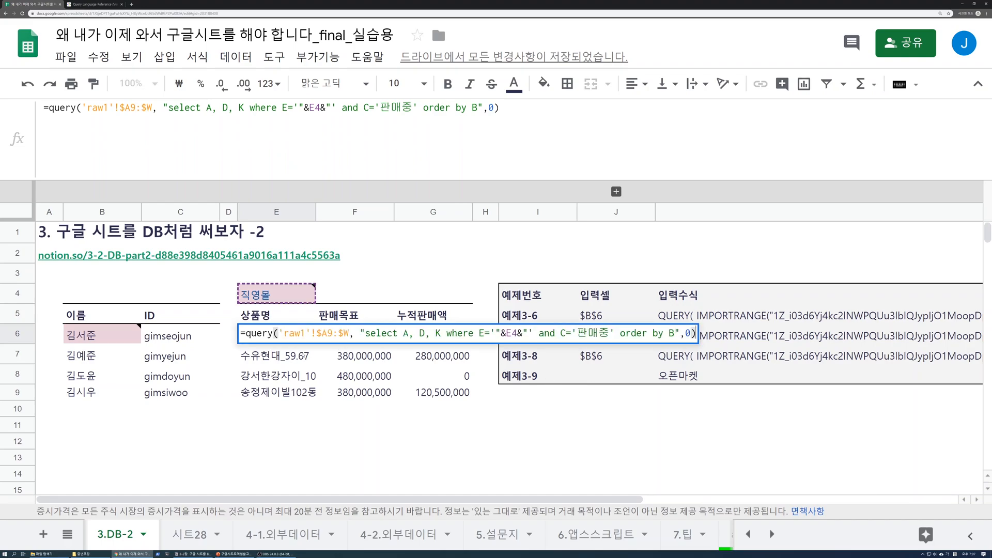
key("Escape")
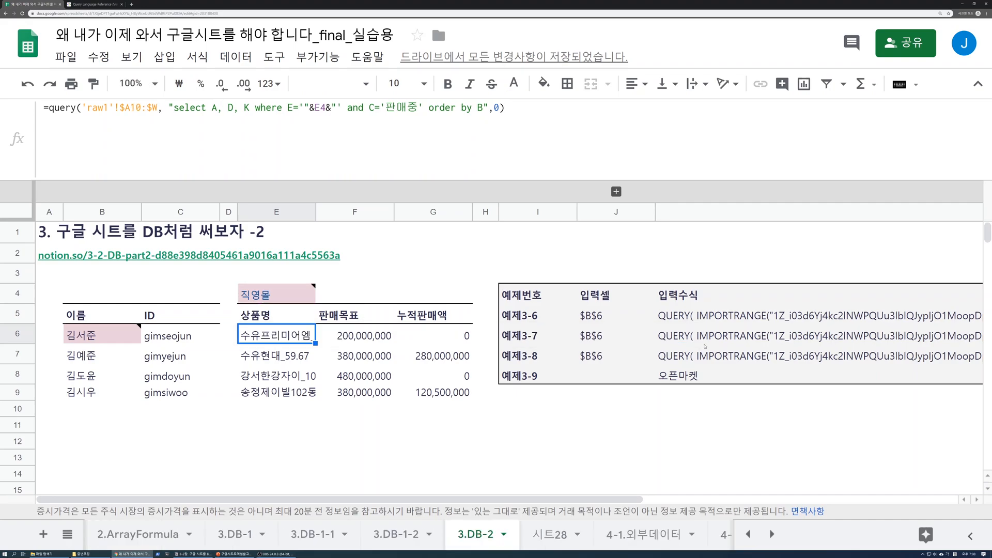
key("F2")
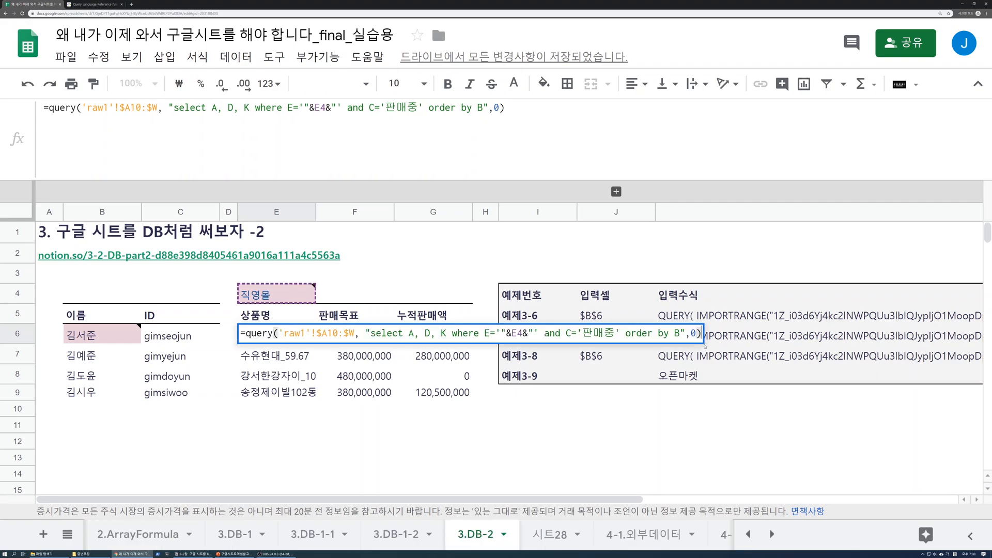
key("Escape")
Step: Set the filter value in E4 of 3.DB-2 to 오픈마켓 and return to the query cell E6
key("Up")
key("Up")
type("dhvm")
key("BackSpace")
key("BackSpace")
key("BackSpace")
key("BackSpace")
key("Hangul")
type("ㅇㅗ픈마켓")
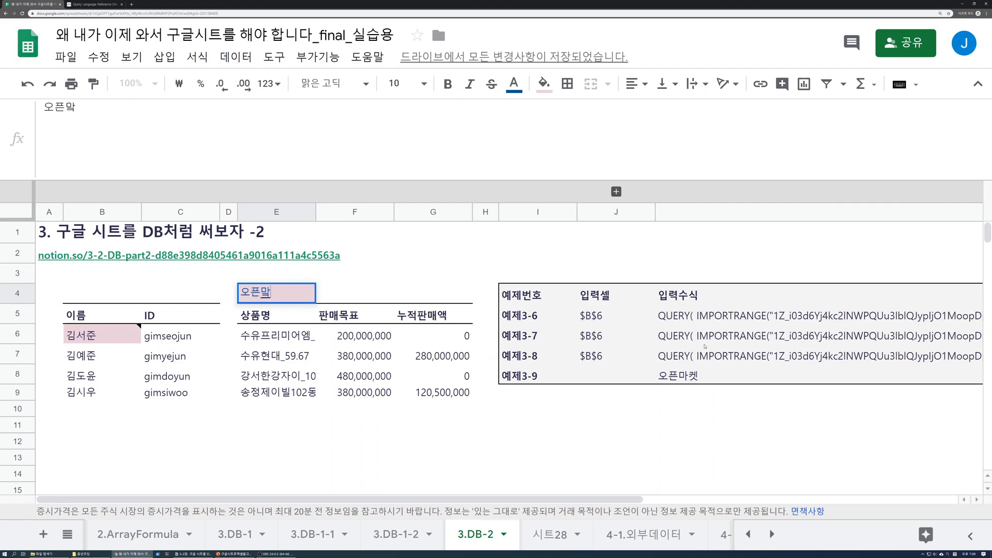
key("Return")
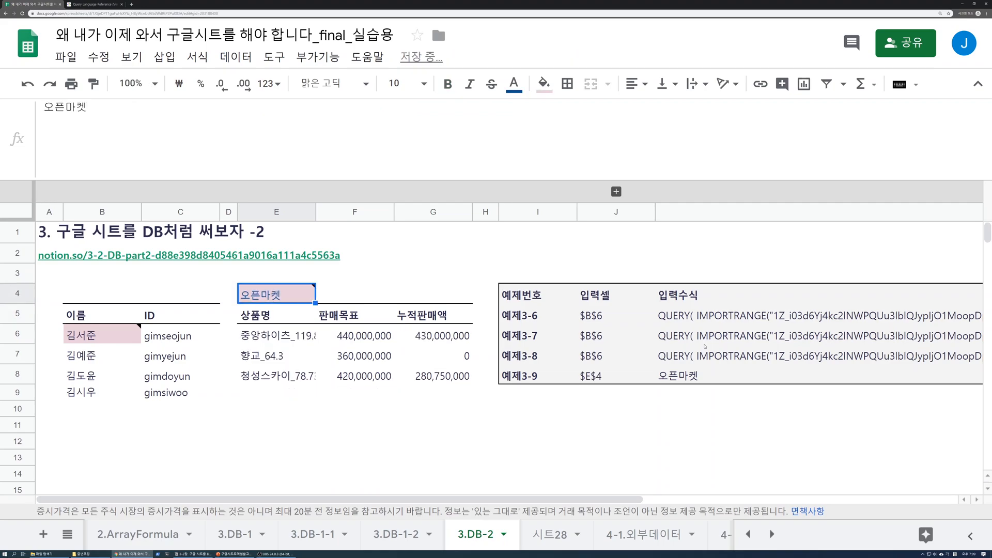
key("Down")
key("Down")
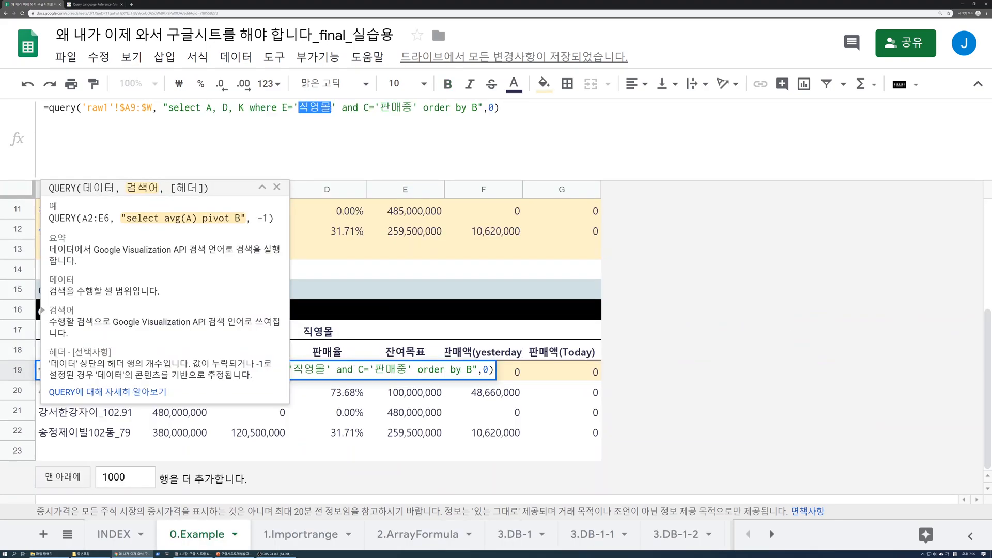
Step: Replace 직영몰 with 오픈마켓 as the column E condition in the QUERY formula in A19 of 0.Example
type("오픈마")
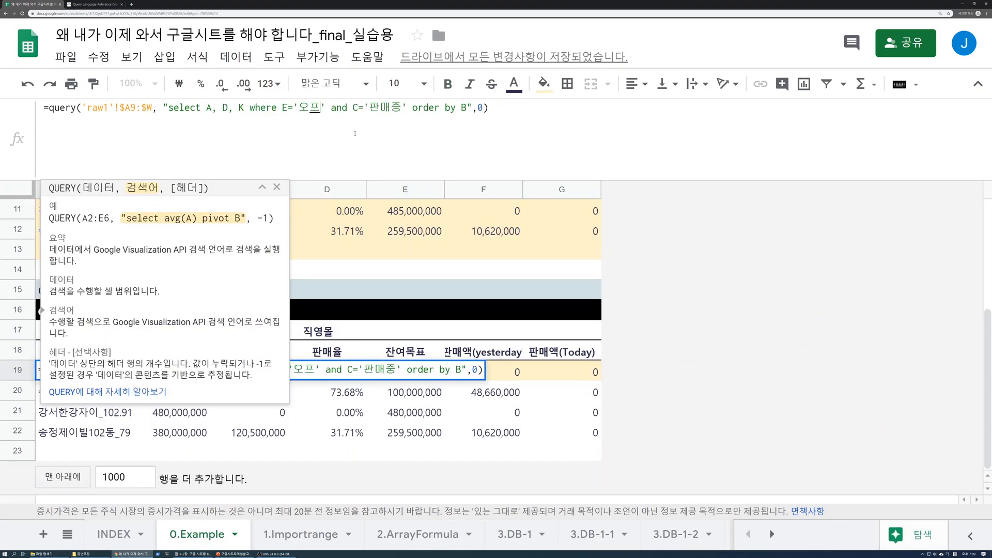
type("트")
key("Return")
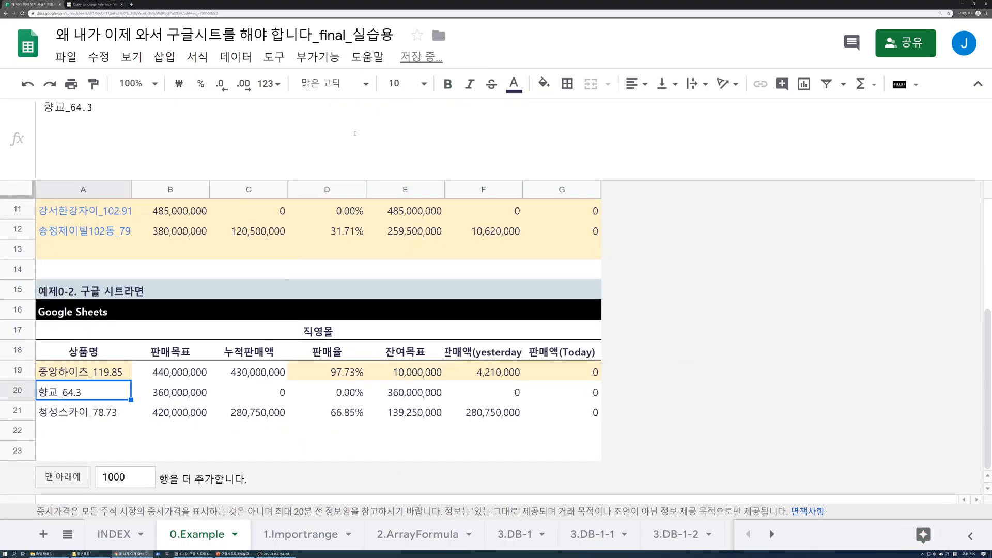
Step: Split the search string of the QUERY in A19 by replacing 오픈마켓 with a pair of double quotation marks
key("Up")
left_click(296, 108)
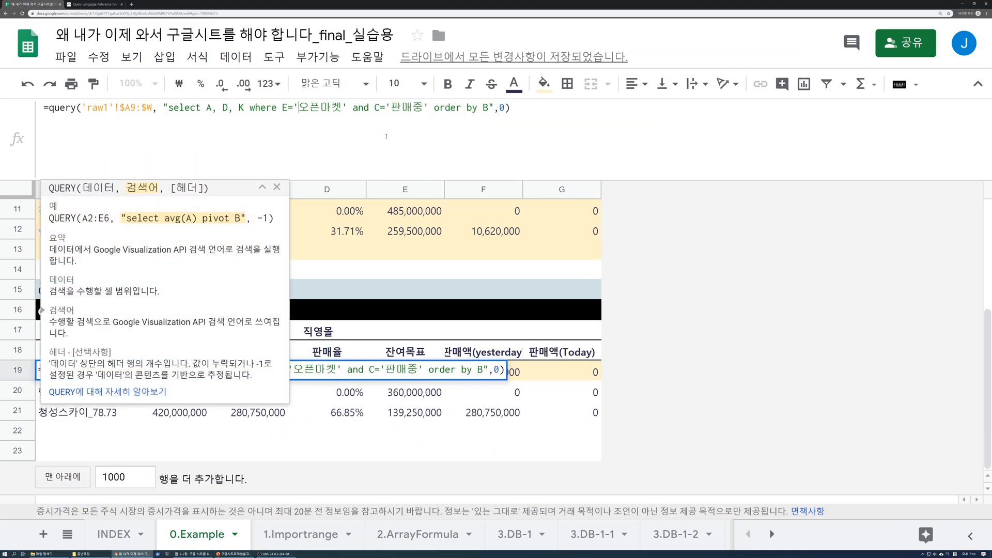
key("shift+Left")
key("shift+Left")
key("shift+Left")
key("shift+Left")
key("Left")
type("\"")
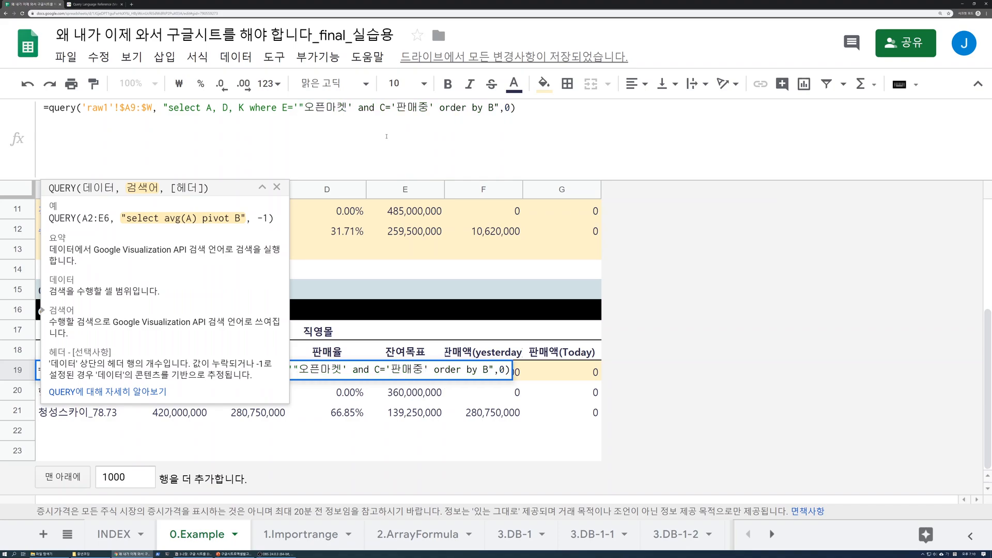
key("Delete")
key("Delete")
key("Delete")
key("Delete")
type("\"")
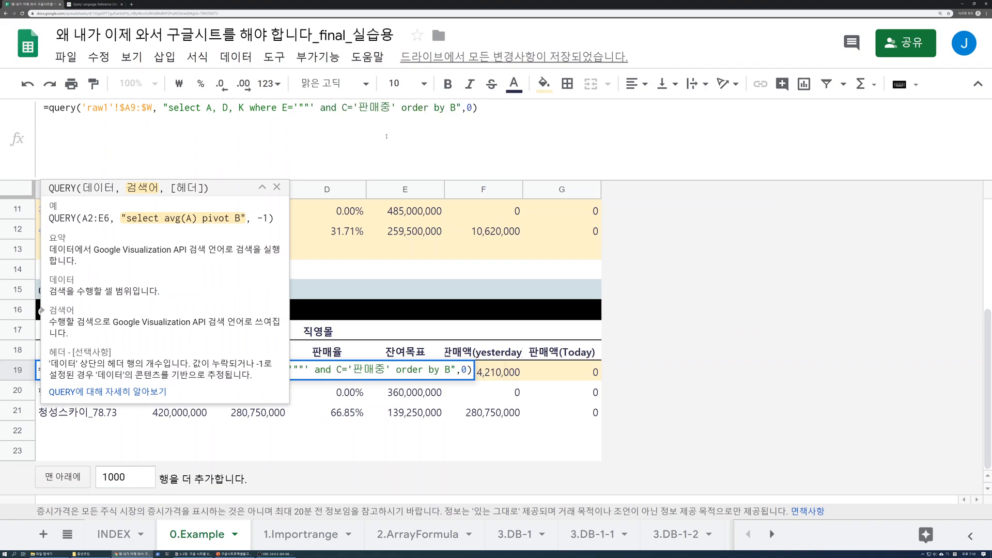
Step: Concatenate cell A17 into the column E condition of A19's QUERY using ampersands
type("&")
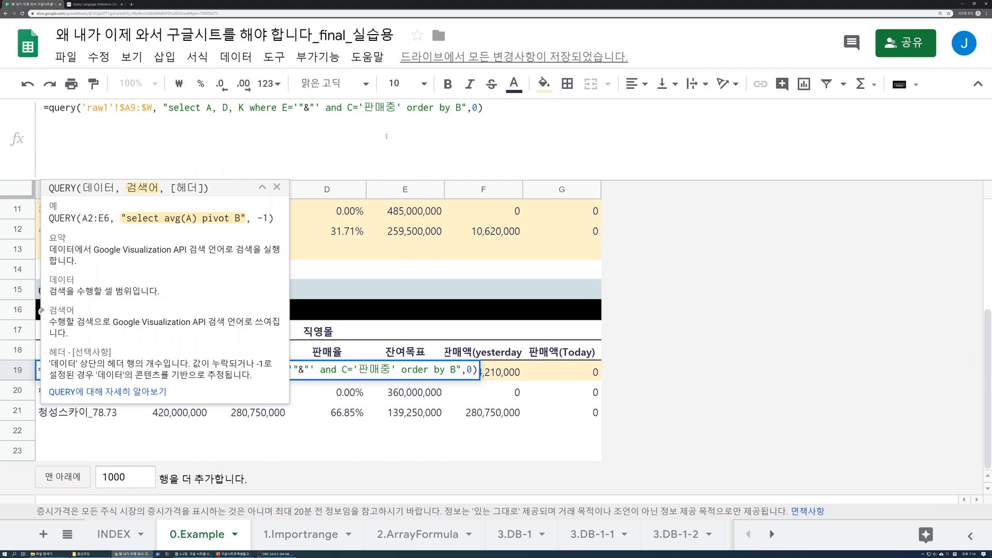
type("&")
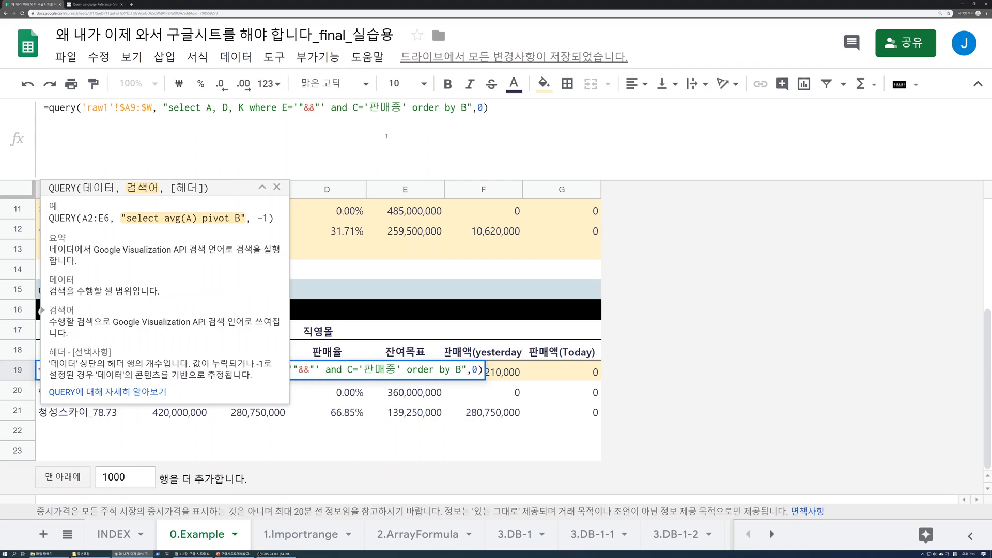
left_click(324, 334)
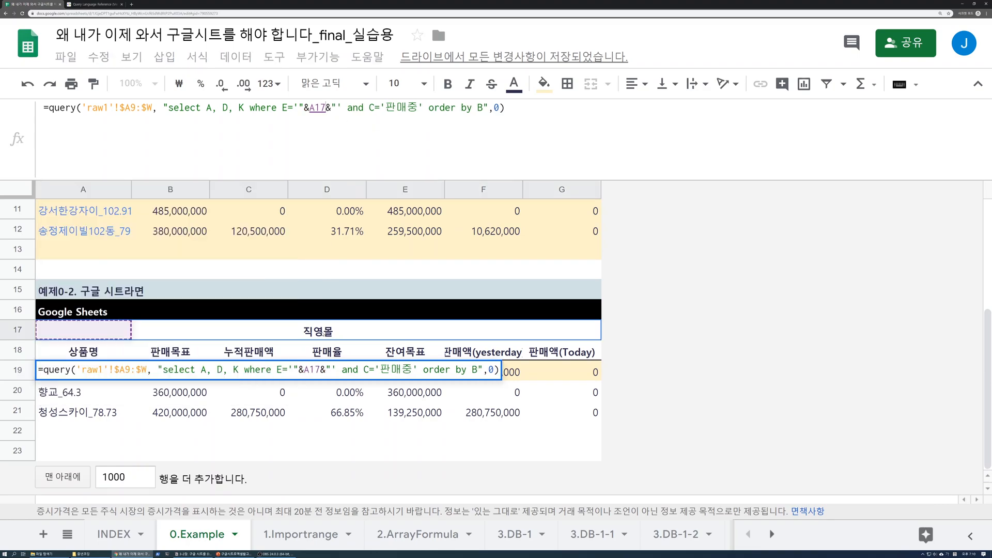
key("Return")
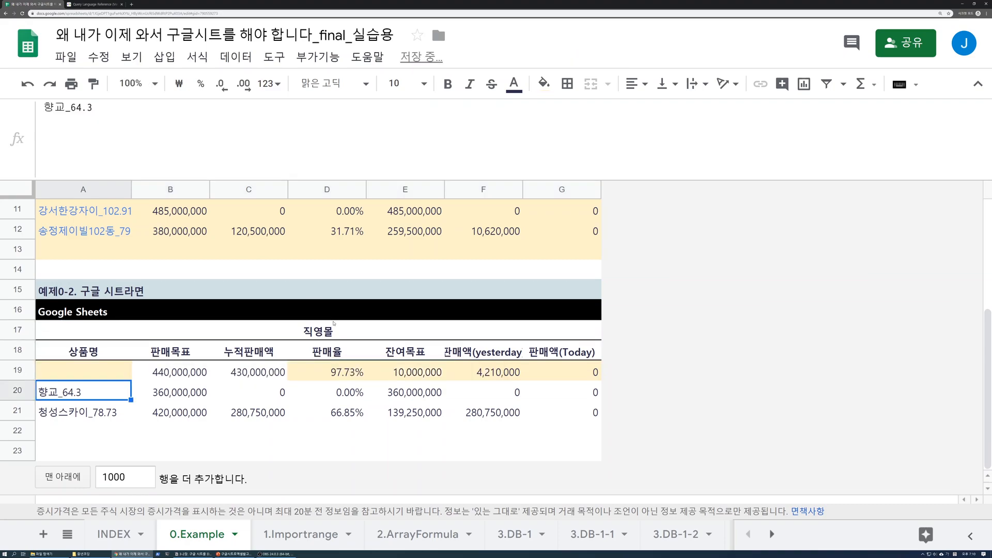
key("Up")
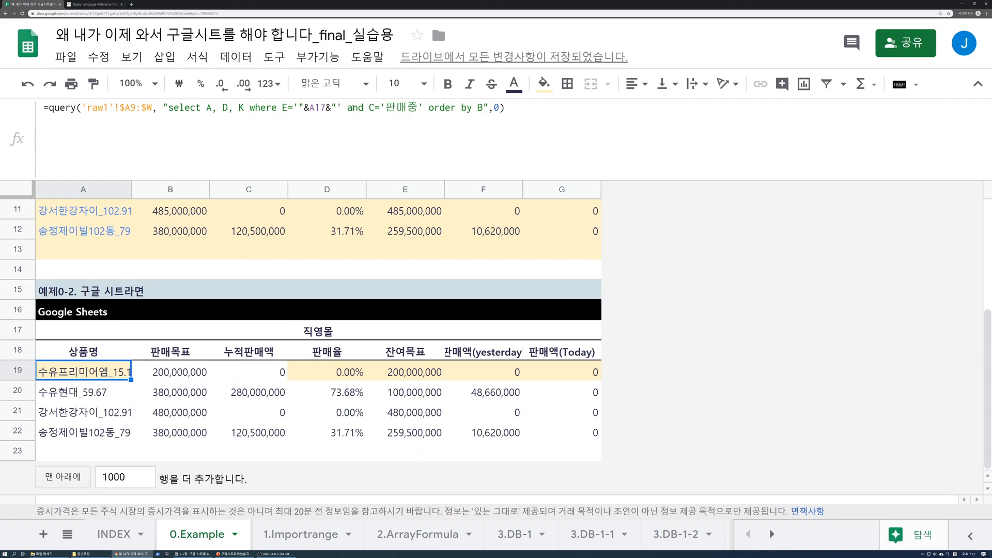
Step: Copy the search string from A19's QUERY and enter it as a standalone text formula in A14
mouse_move(167, 108)
left_mouse_down()
mouse_move(487, 108)
mouse_move(163, 107)
left_mouse_up()
key("ctrl+c")
left_click(488, 107)
key("Escape")
left_click(115, 270)
type("=")
key("ctrl+v")
key("Return")
key("Up")
key("Right")
key("Right")
key("Right")
key("Left")
key("Left")
key("Left")
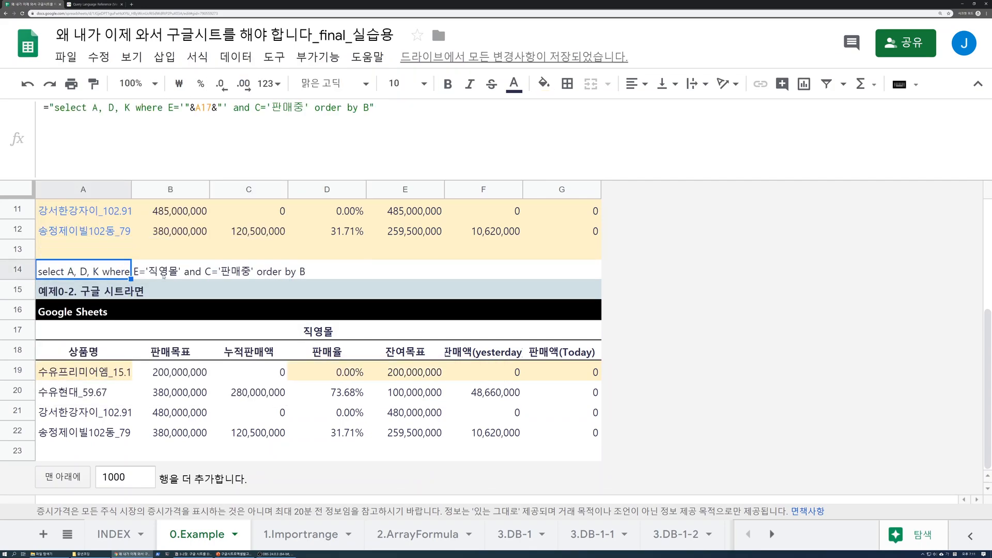
Step: Set the filter value in A17 to 오픈마켓 and return to the search string formula in A14
key("Down")
key("Down")
key("Down")
type("오픈마켓")
key("Return")
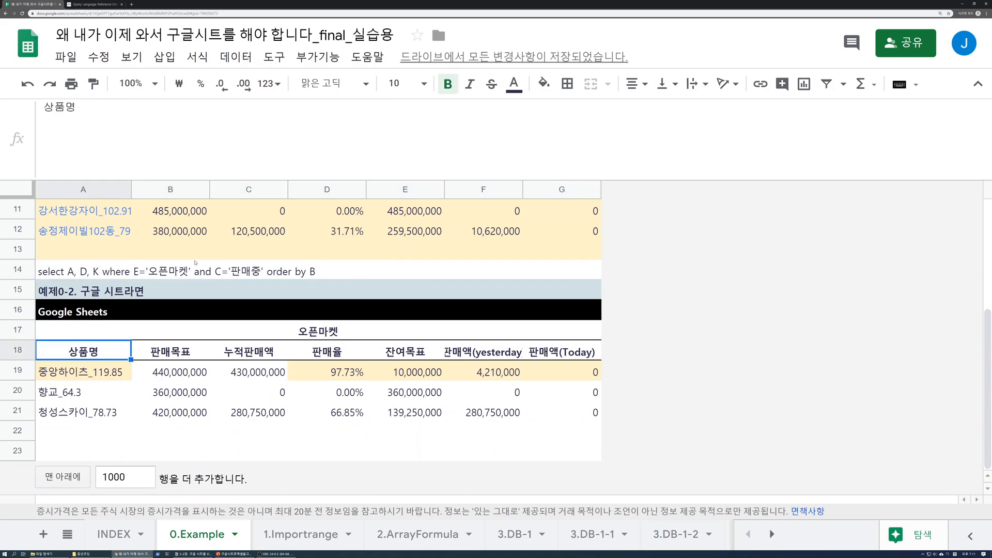
key("Up")
key("Up")
key("Up")
key("Up")
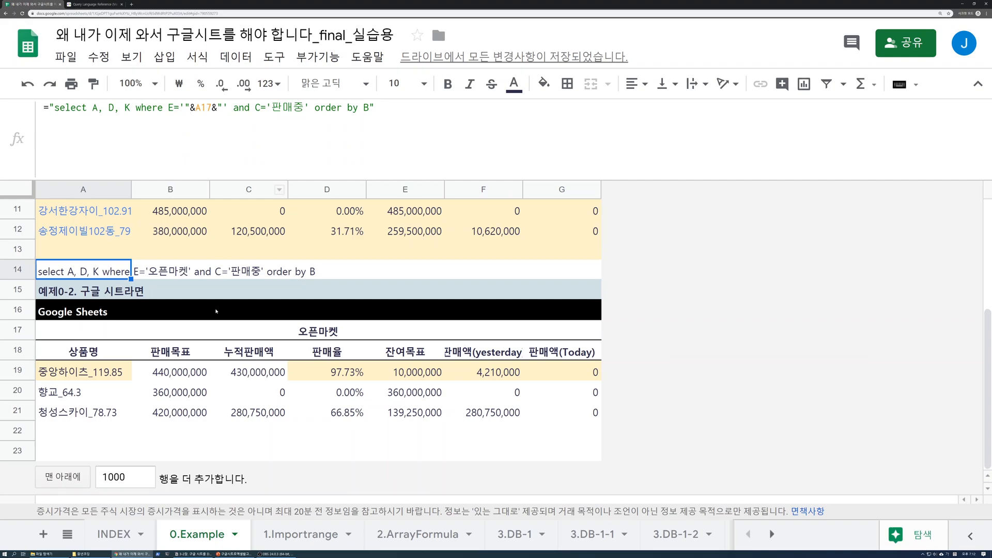
Step: Remove the timeofday keyword from the Col10 condition of the QUERY in B6 of 3.DB-2
key("alt+Tab")
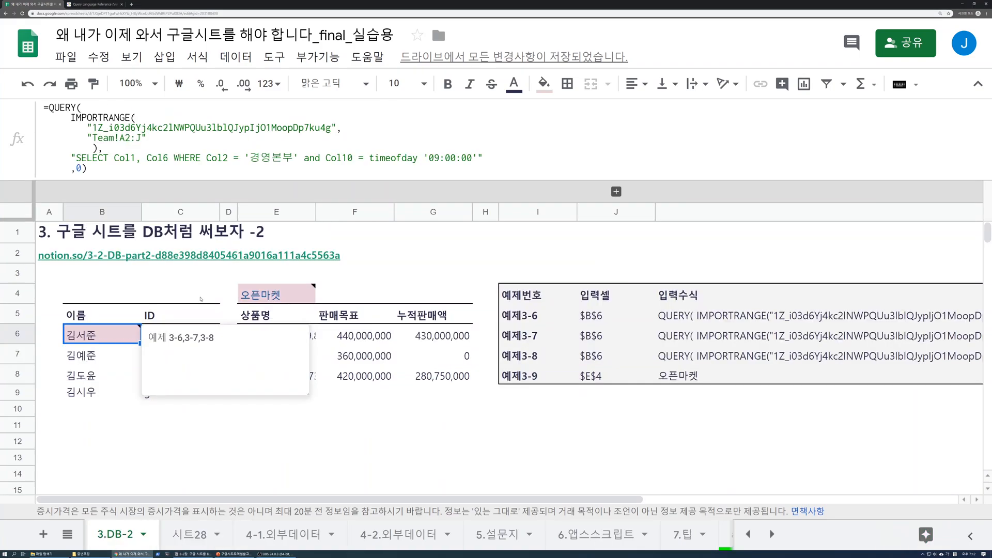
left_click(353, 168)
key("Left")
key("Left")
key("Left")
key("Left")
key("Left")
key("Left")
key("Left")
key("Left")
key("Left")
key("Left")
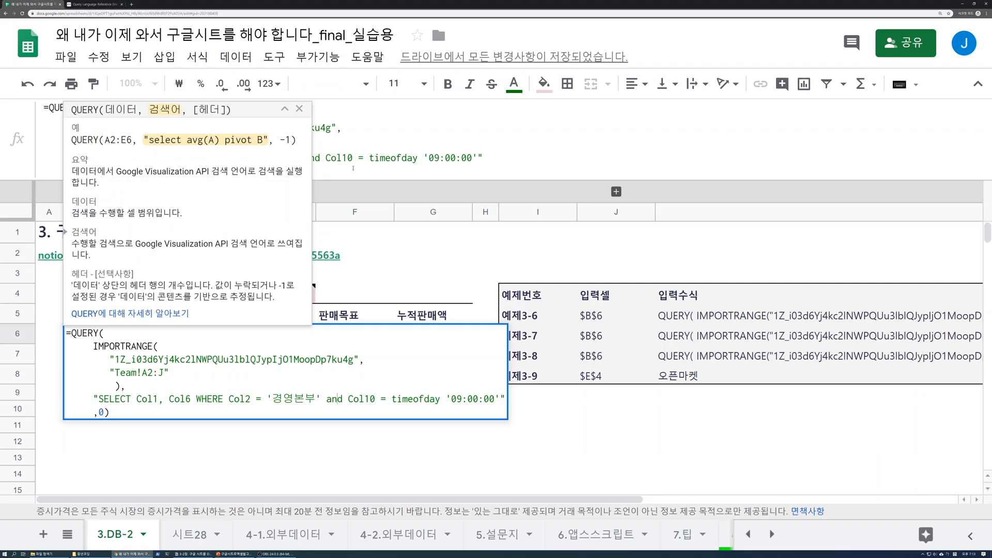
key("Right")
key("Right")
key("Right")
key("Right")
key("Right")
key("Right")
key("Right")
key("Right")
key("Right")
key("shift+Right")
key("shift+Right")
key("shift+Right")
key("shift+Right")
key("shift+Right")
key("shift+Right")
key("shift+Right")
key("shift+Right")
key("shift+Right")
key("shift+Right")
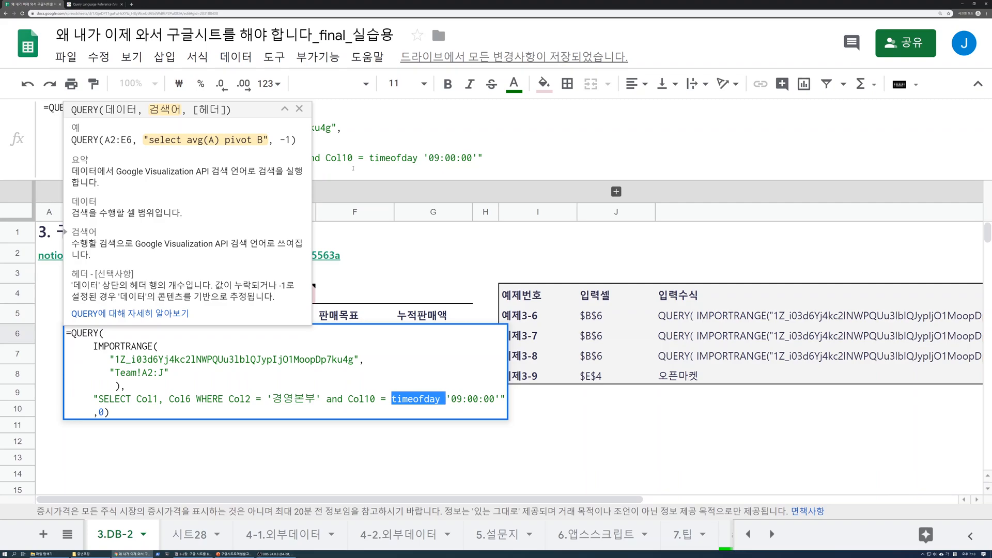
key("BackSpace")
key("Return")
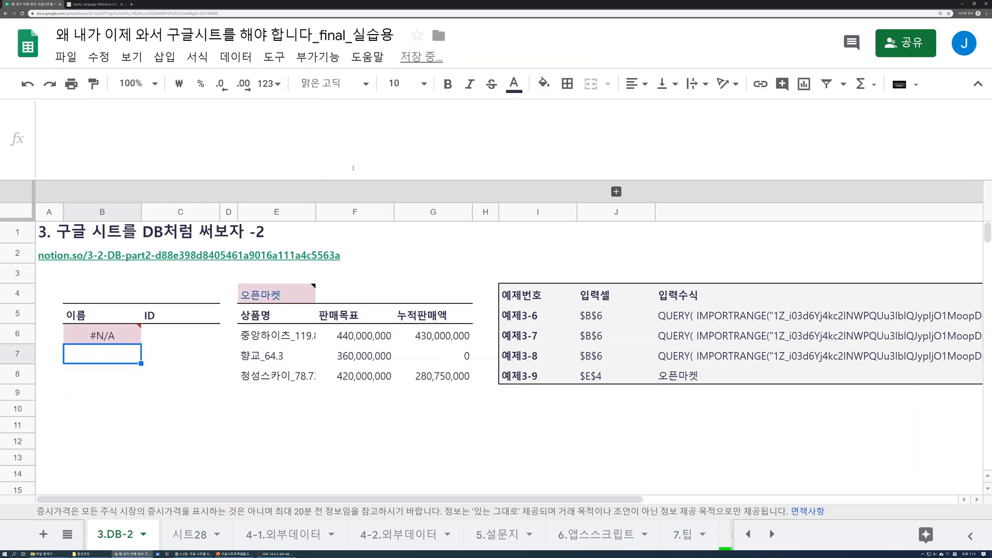
key("Up")
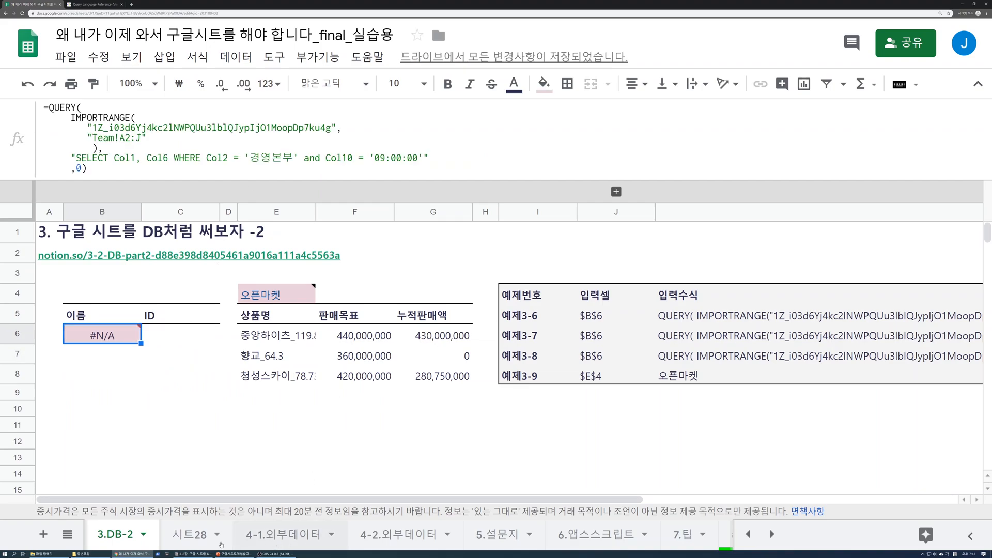
left_click(197, 542)
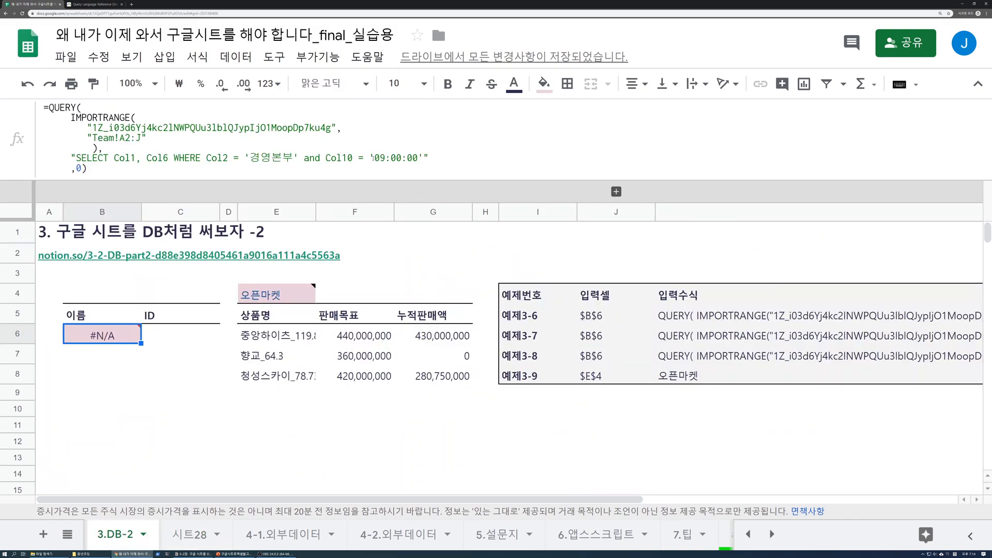
Step: Put timeofday back before '09:00:00' in the Col10 condition of the B6 formula
left_click(373, 157)
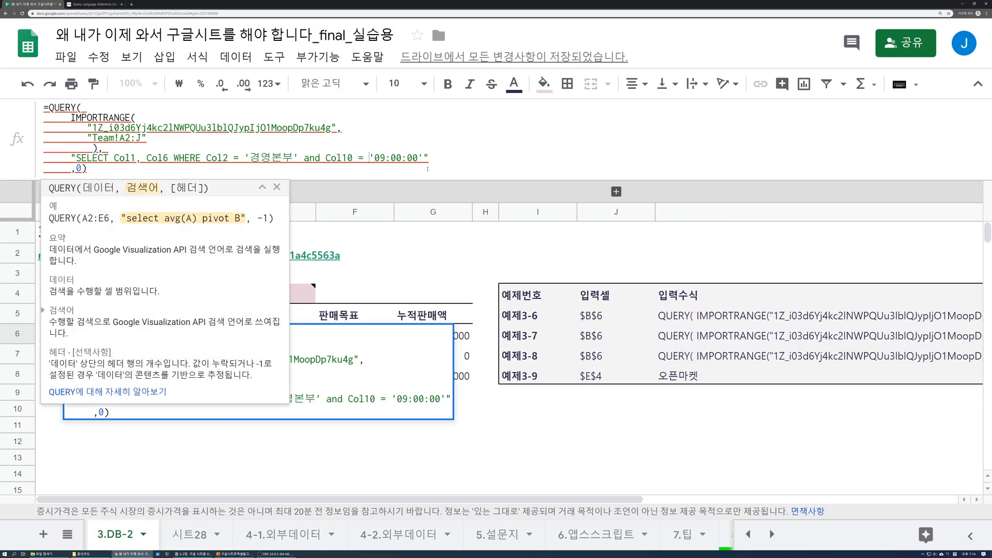
type("timeofday")
key("Return")
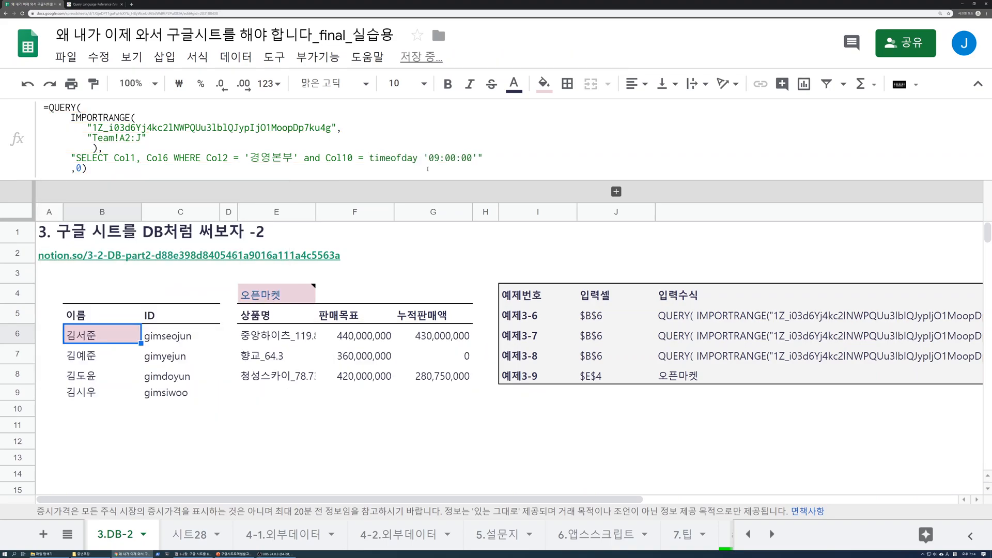
Step: Try '09:00 AM' as the timeofday value in B6 and examine the time format required by the error details
left_click(458, 157)
key("BackSpace")
key("BackSpace")
key("BackSpace")
type("AM")
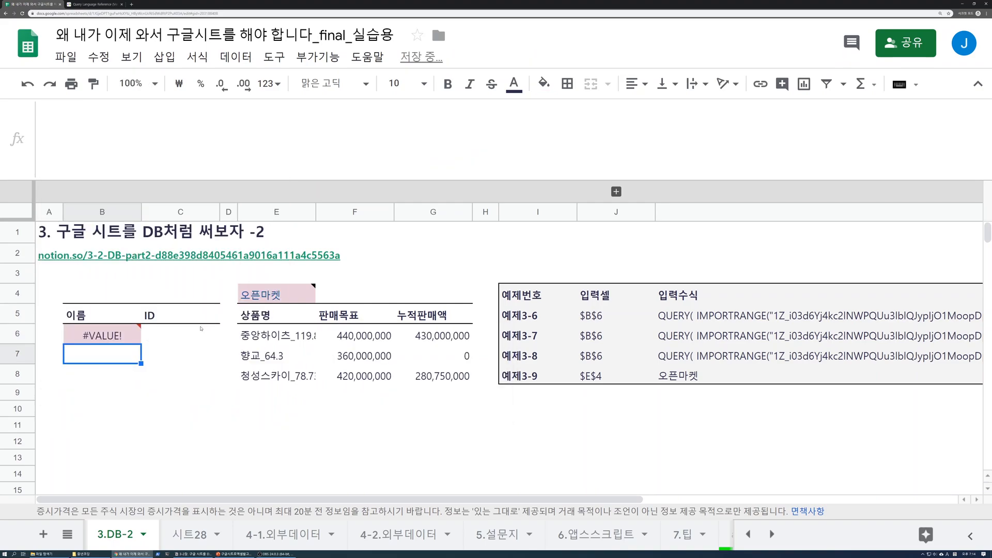
left_click(135, 332)
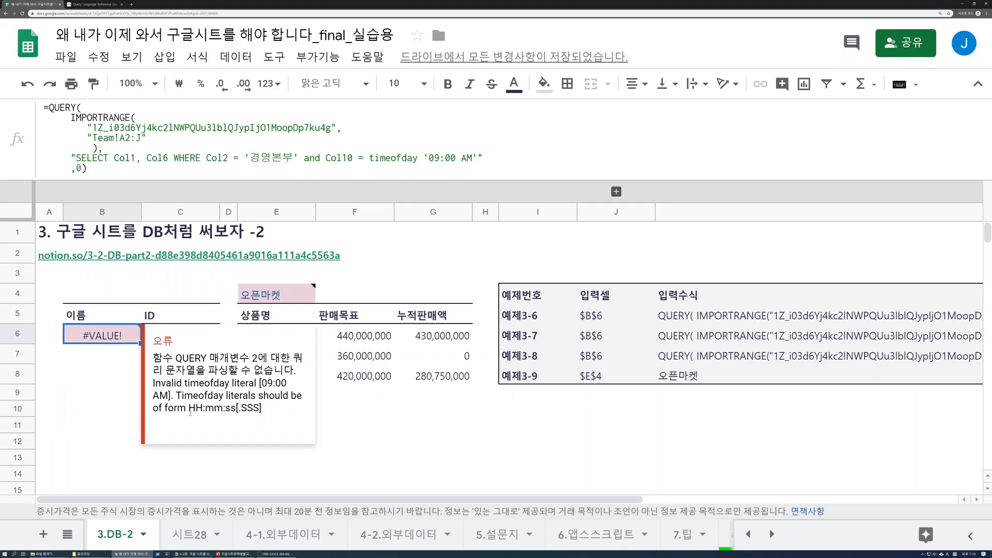
left_click_drag(188, 409, 270, 411)
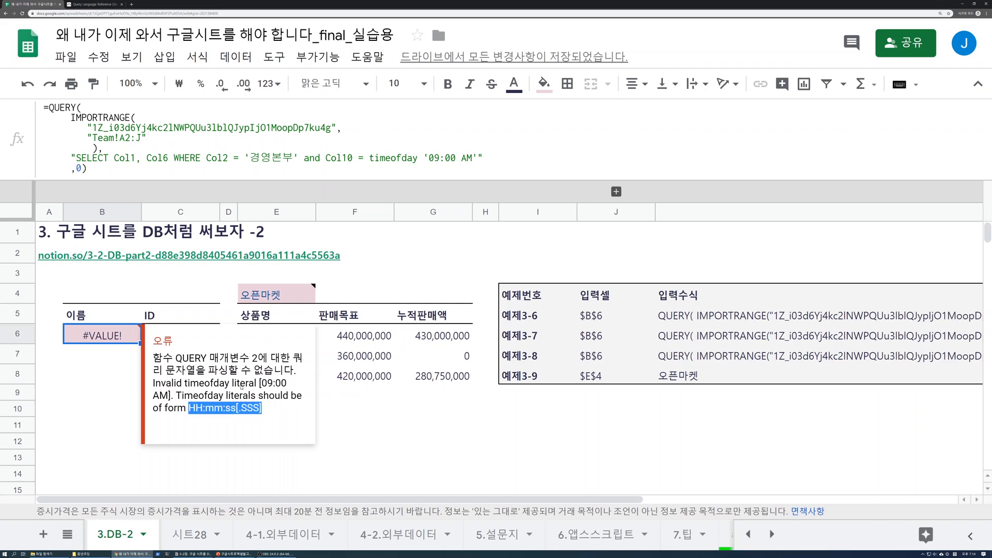
Step: Change the timeofday value in the B6 formula to '09:00:00' without the AM suffix
left_click(455, 158)
type(":00")
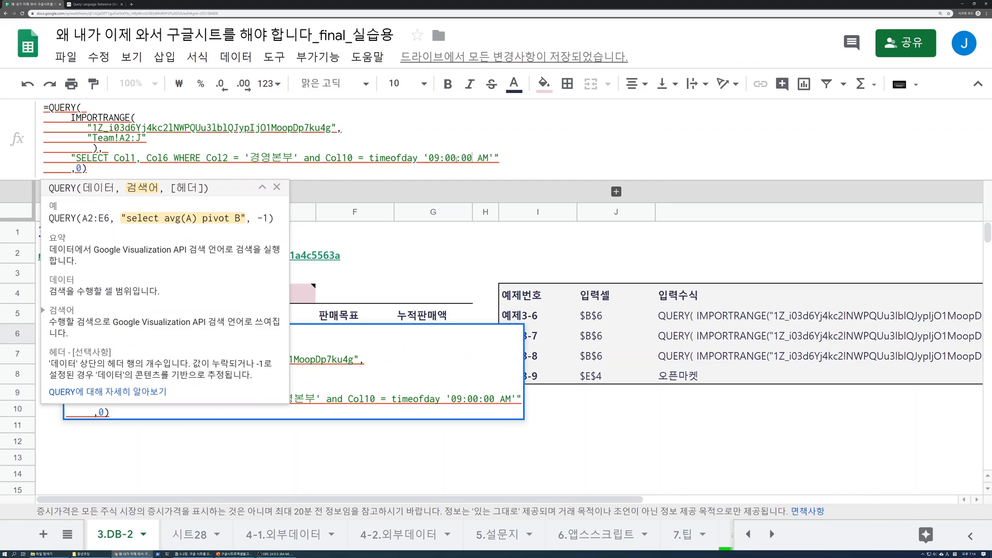
key("Delete")
key("Delete")
key("Delete")
key("Return")
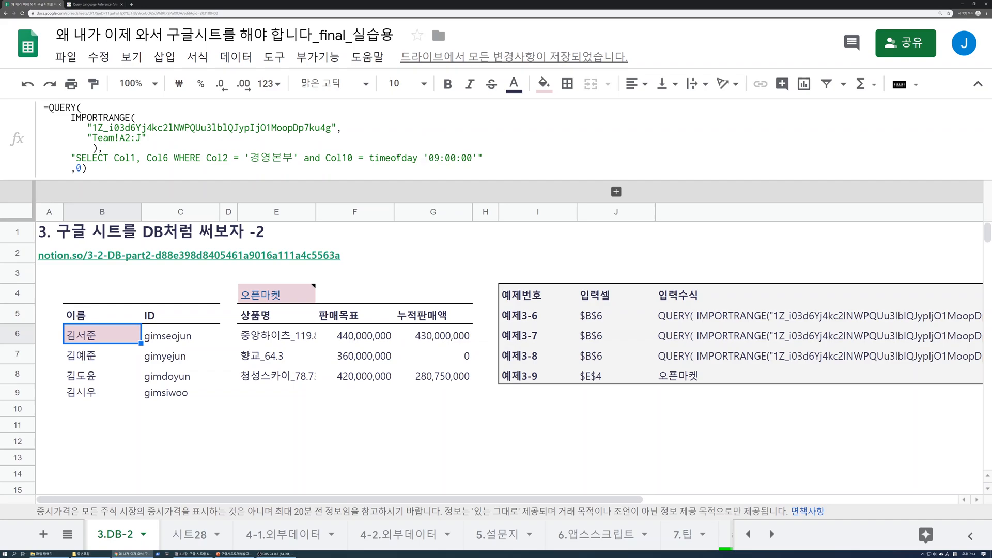
left_click_drag(370, 158, 414, 160)
key("Escape")
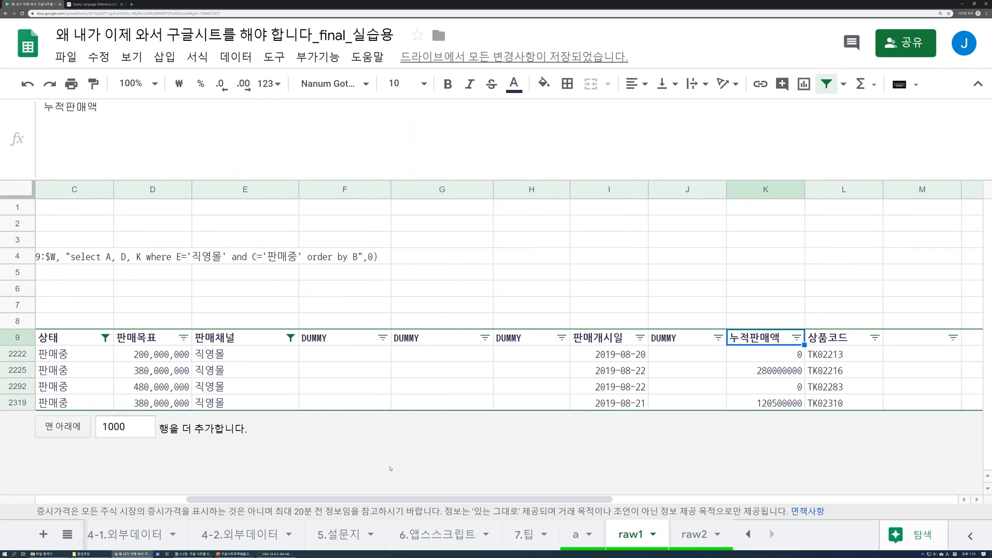
Step: Complete the column I condition as I>='2019-07-01' in the QUERY in E11 of 3.DB-2 and enter the formula
left_click(748, 533)
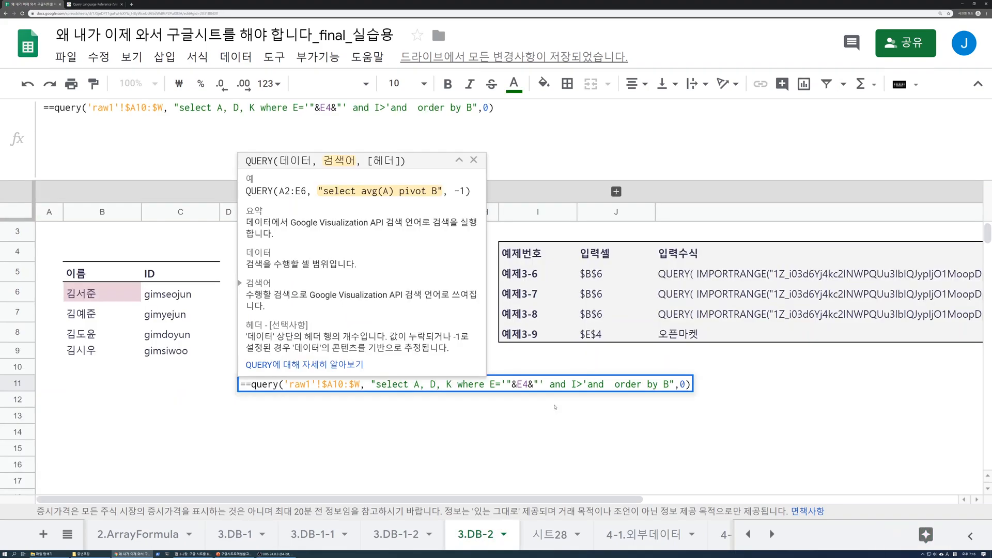
type("'")
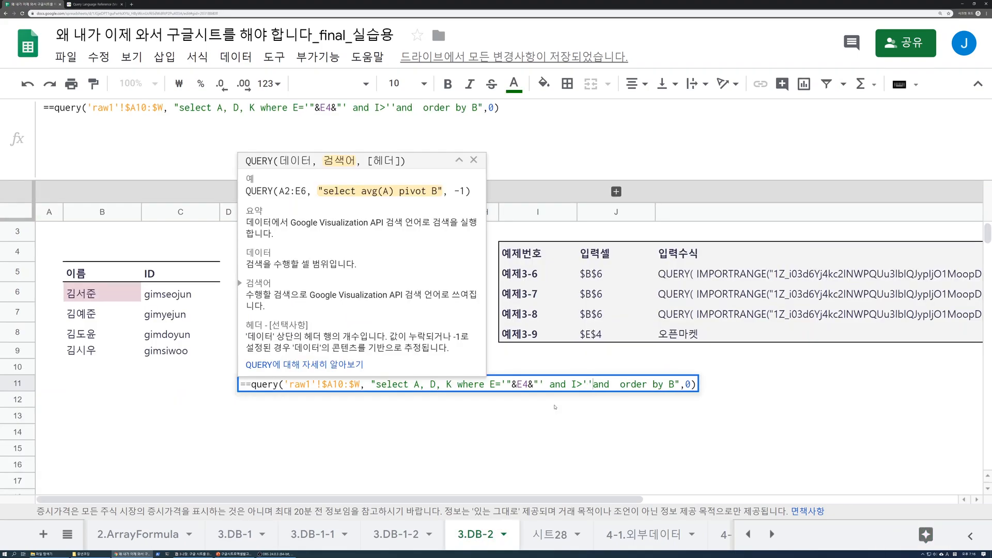
key("Left")
key("Left")
key("Left")
type("='")
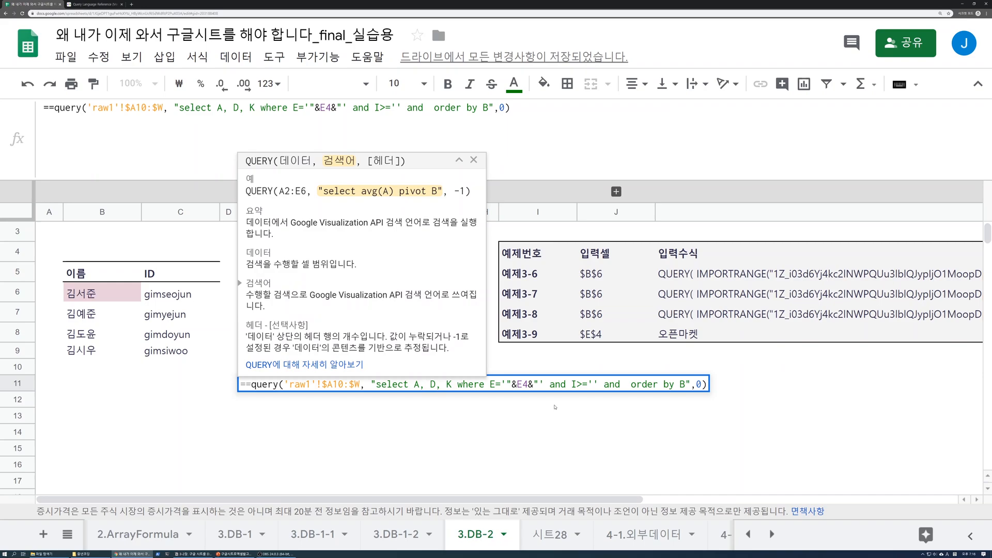
type("2019-07-01")
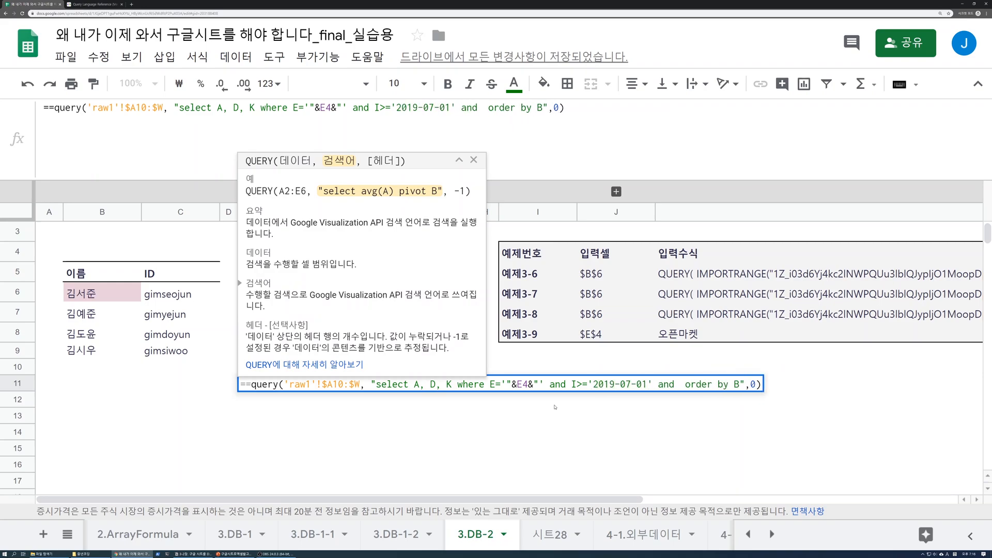
key("Return")
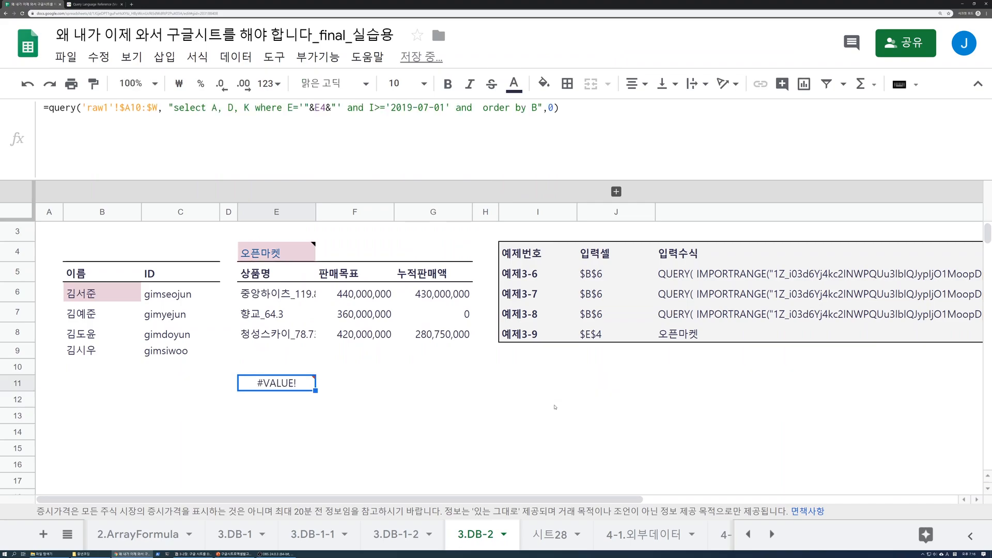
Step: Add the date keyword before '2019-07-01' in E11's QUERY and remove the extra "and" before order by
mouse_move(300, 389)
left_click(417, 146)
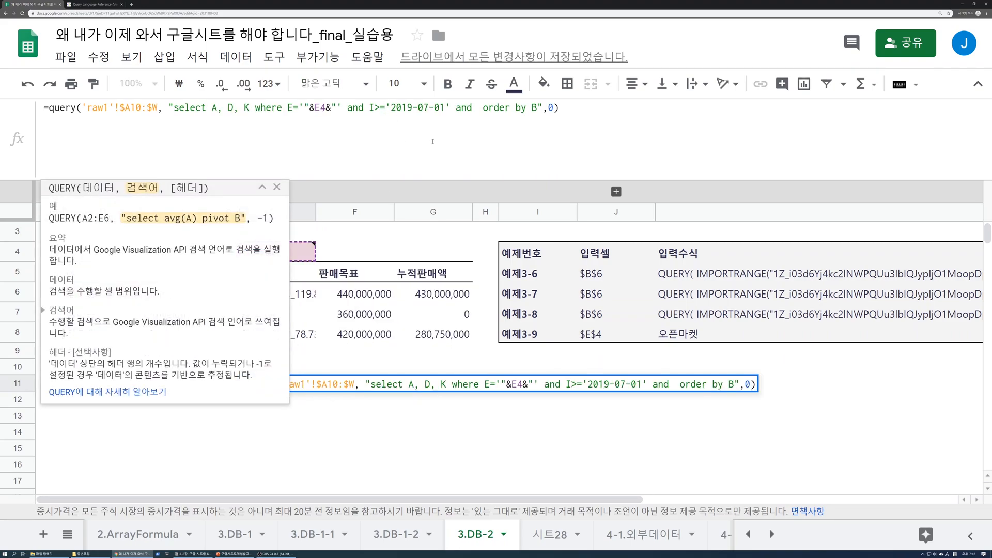
type("date")
left_click(488, 107)
key("BackSpace")
key("BackSpace")
key("BackSpace")
key("BackSpace")
key("BackSpace")
key("Return")
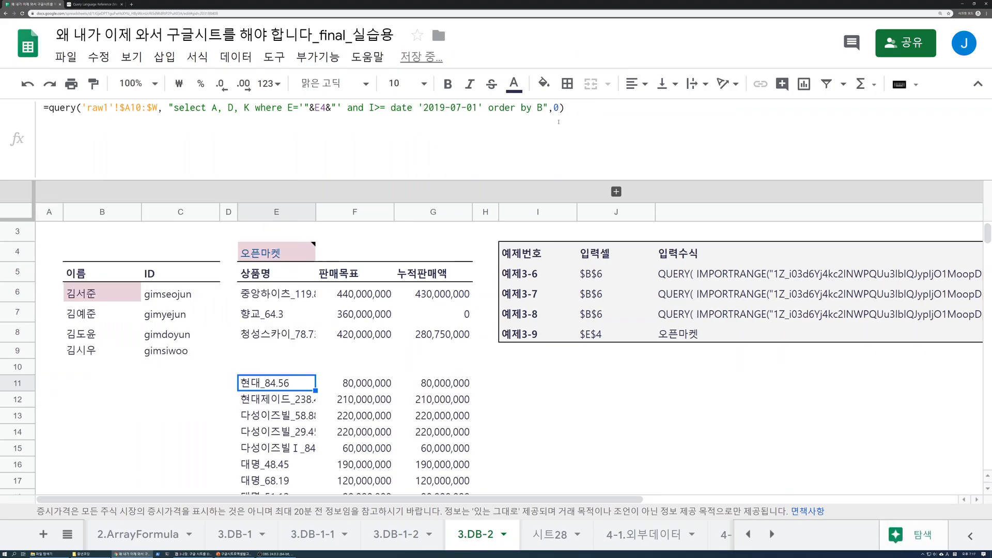
key("F2")
key("Left")
key("Left")
key("Left")
key("Left")
key("Left")
key("Left")
key("Left")
key("Left")
key("Left")
key("Left")
key("Left")
key("Left")
key("Left")
key("Left")
key("Left")
key("Left")
key("Left")
key("Left")
key("Left")
key("Left")
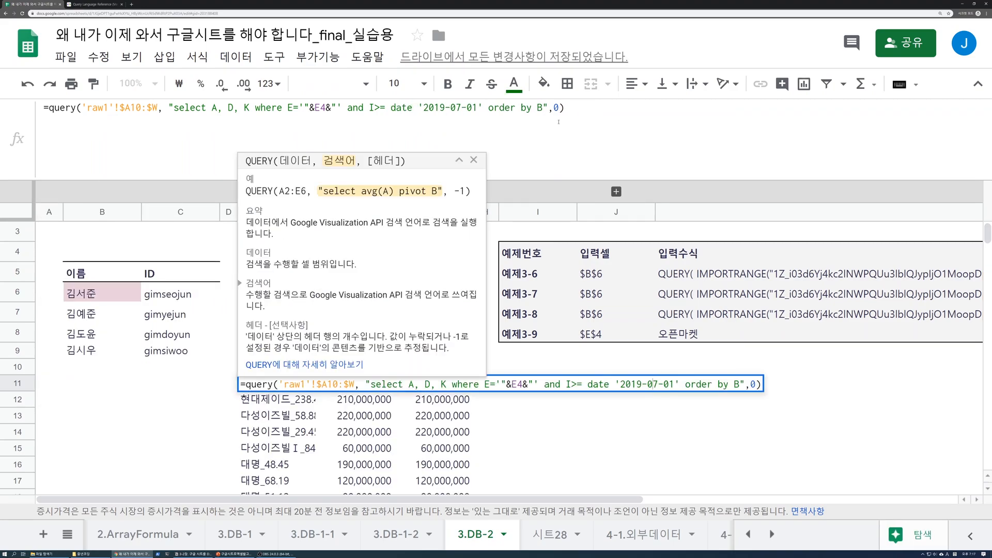
key("Escape")
Step: Review the date-filtered product rows returned from E11 down to the end of the list
key("ctrl+Down")
key("ctrl+Up")
key("Up")
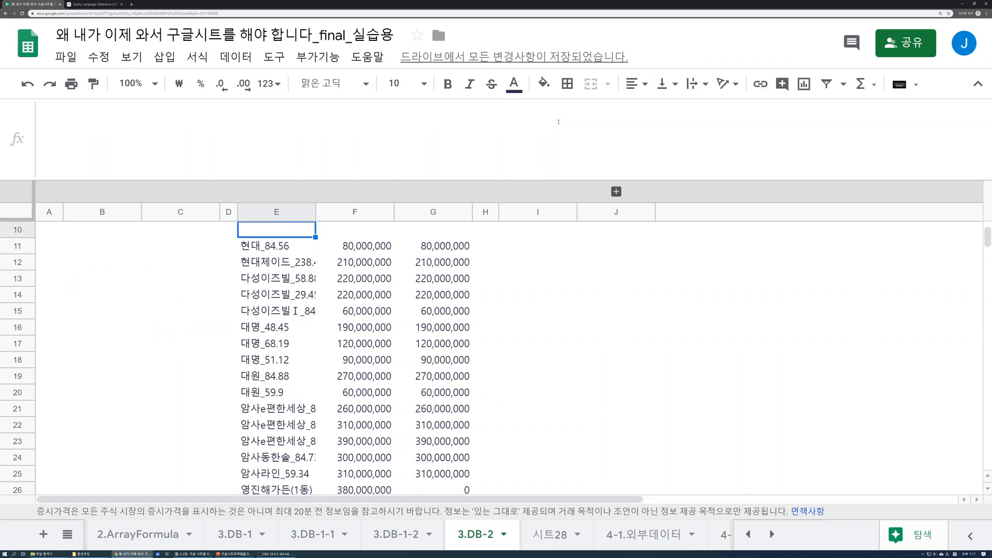
key("Up")
key("Up")
key("Up")
key("Up")
key("Up")
key("Up")
key("Up")
key("Up")
key("Up")
key("Down")
key("Down")
key("Down")
key("Down")
key("Down")
key("Down")
key("Down")
key("Down")
key("Down")
key("Down")
key("Down")
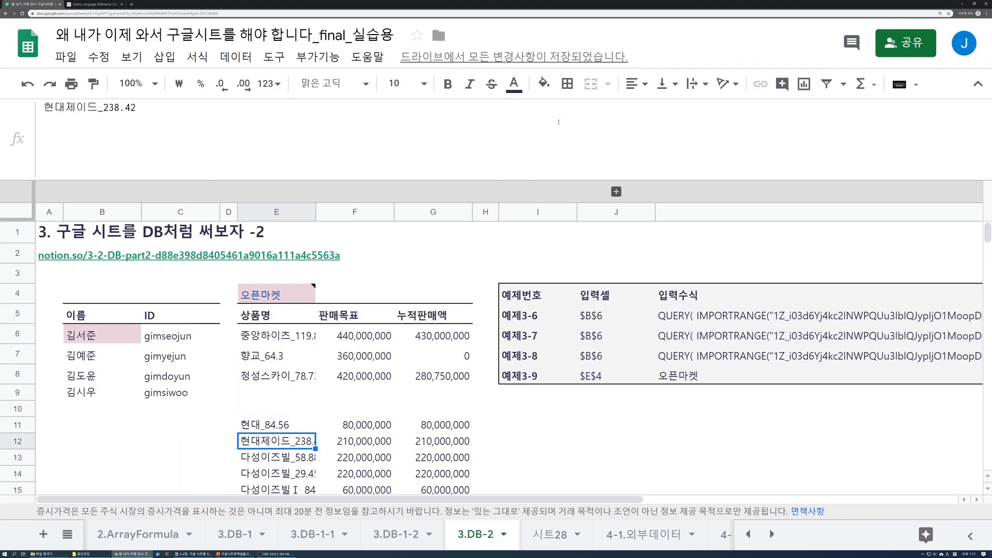
Step: Enter the date 2019-07-01 in cell E9, above the E11 query result
key("Up")
key("Up")
key("Down")
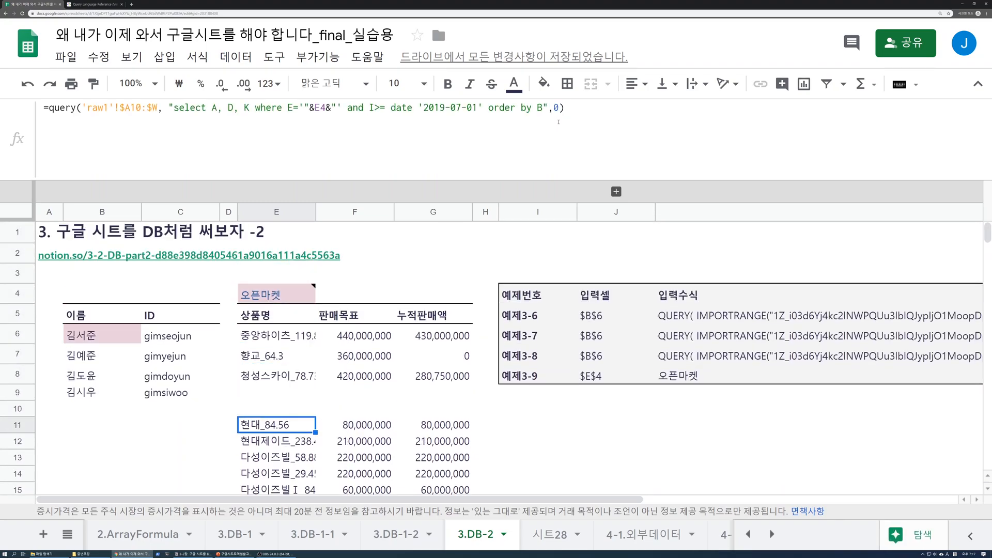
left_click(277, 387)
type("2019-07-01")
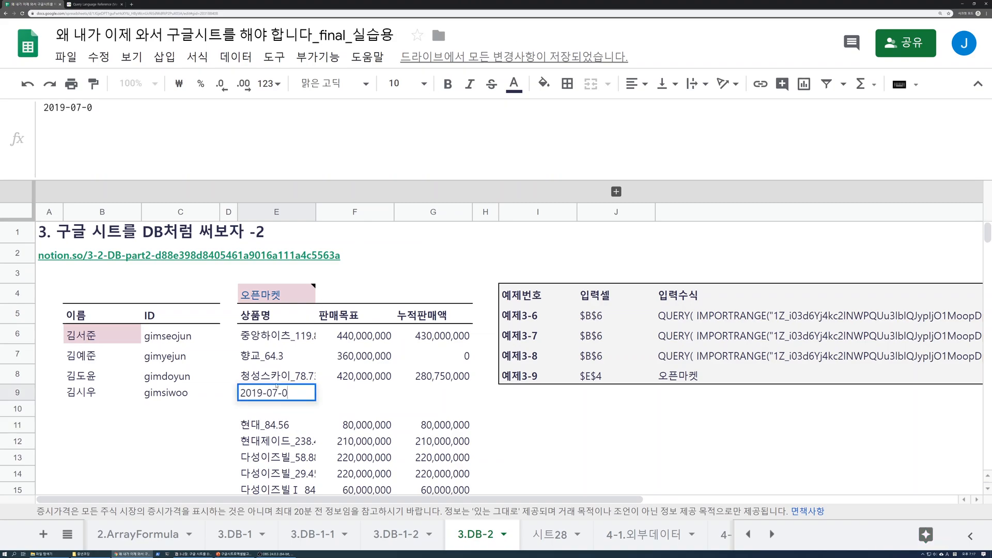
key("Return")
key("Up")
key("Down")
key("Down")
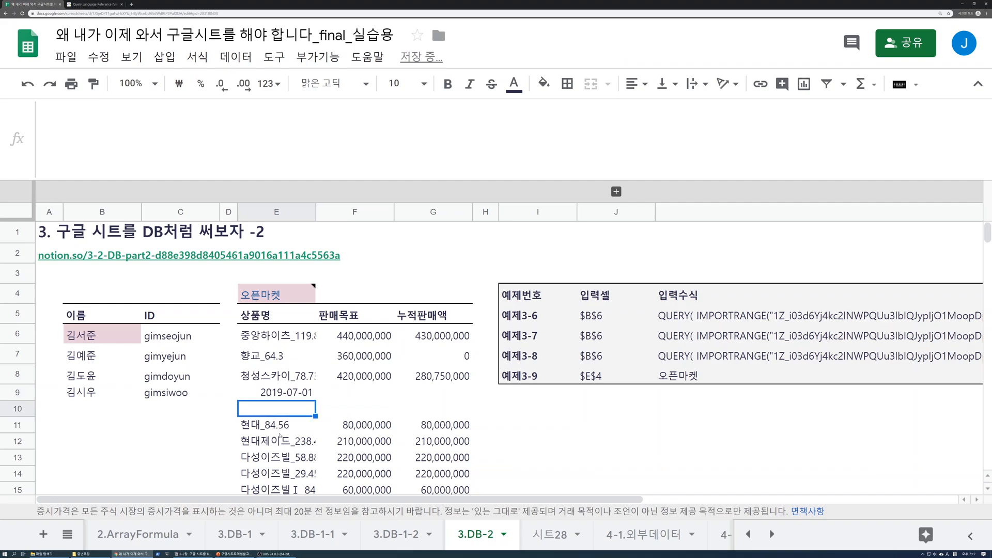
Step: Replace the fixed date in E11's QUERY with a reference to E9, so the condition reads date '"&E9&"', and enter the formula
key("F2")
left_click(621, 426)
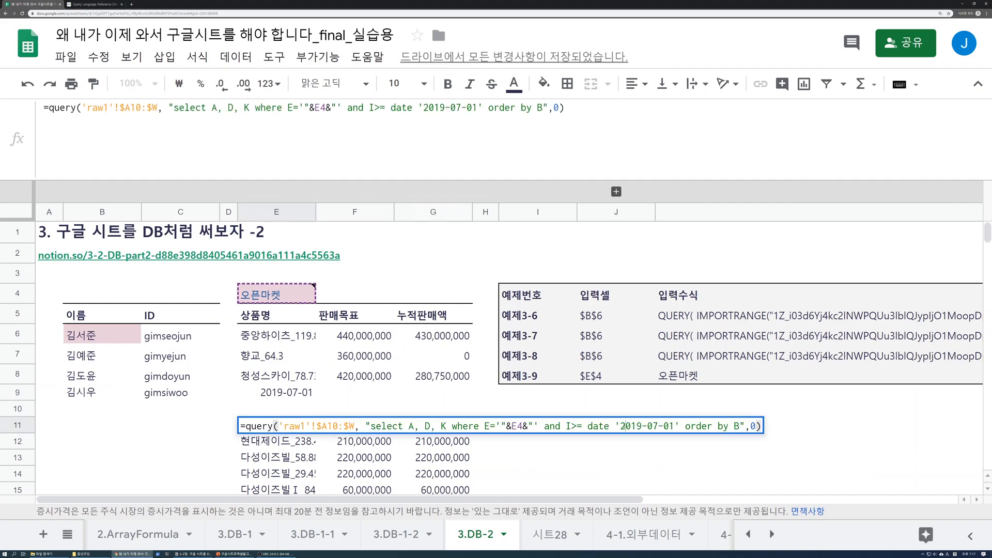
key("shift+End")
key("shift+Left")
key("shift+Left")
key("shift+Left")
key("shift+Left")
key("shift+Left")
key("shift+Left")
key("shift+Left")
key("shift+Left")
key("shift+Left")
key("shift+Left")
key("shift+Left")
key("shift+Left")
key("shift+Left")
key("shift+Left")
key("shift+Left")
key("shift+Left")
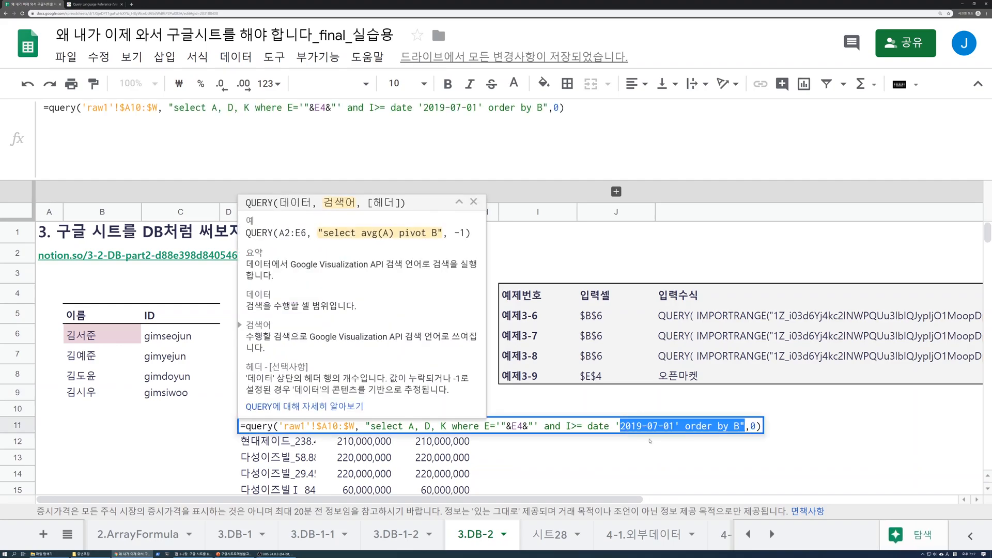
type("\"&E9\"")
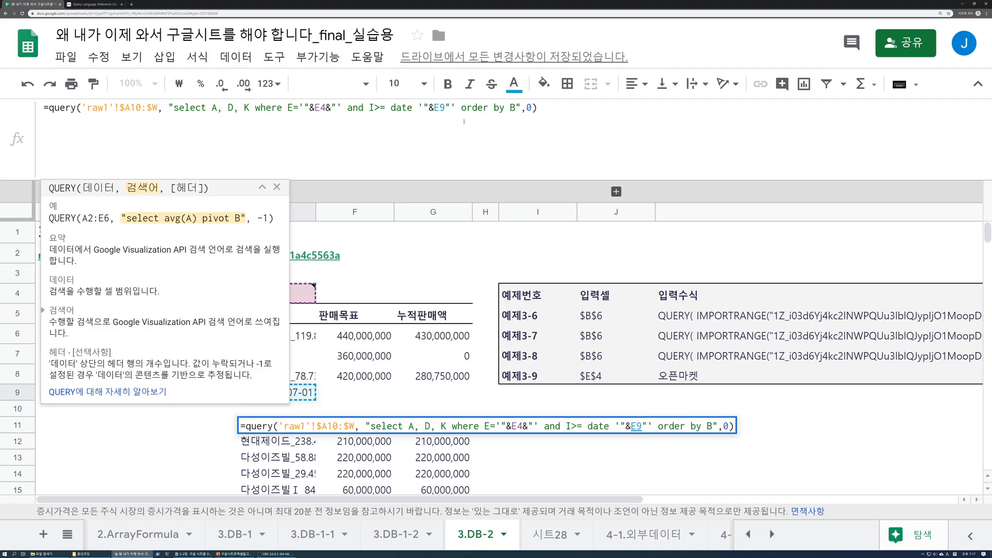
key("Return")
key("Up")
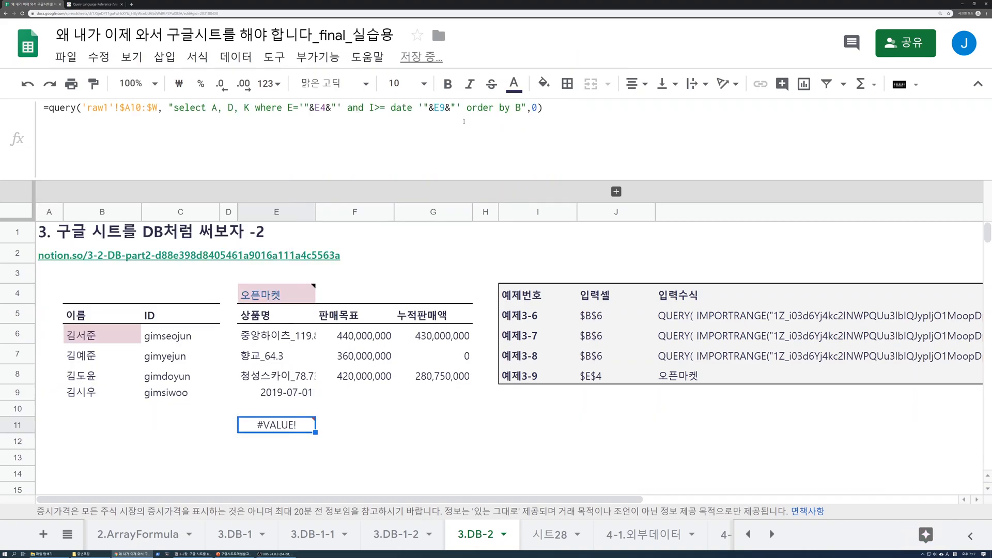
key("F2")
key("Escape")
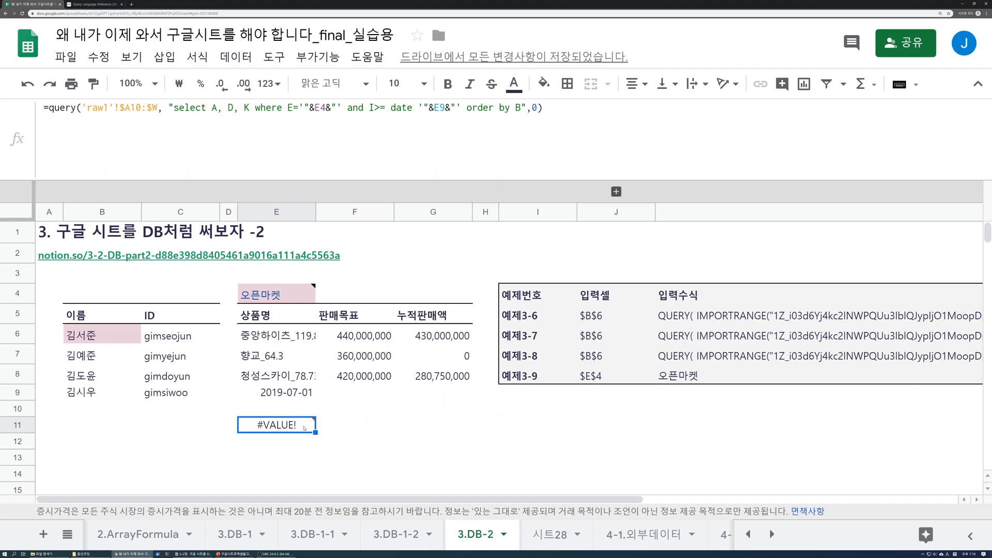
Step: Read the error details on E11 and check the date value in E9 against them
key("F2")
left_click_drag(412, 357, 440, 357)
left_click(289, 395)
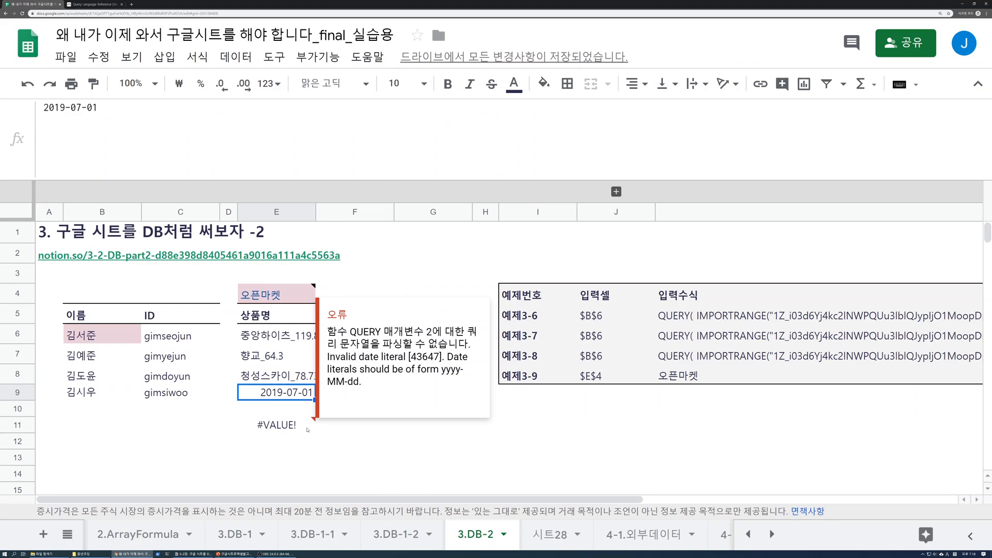
left_click(280, 425)
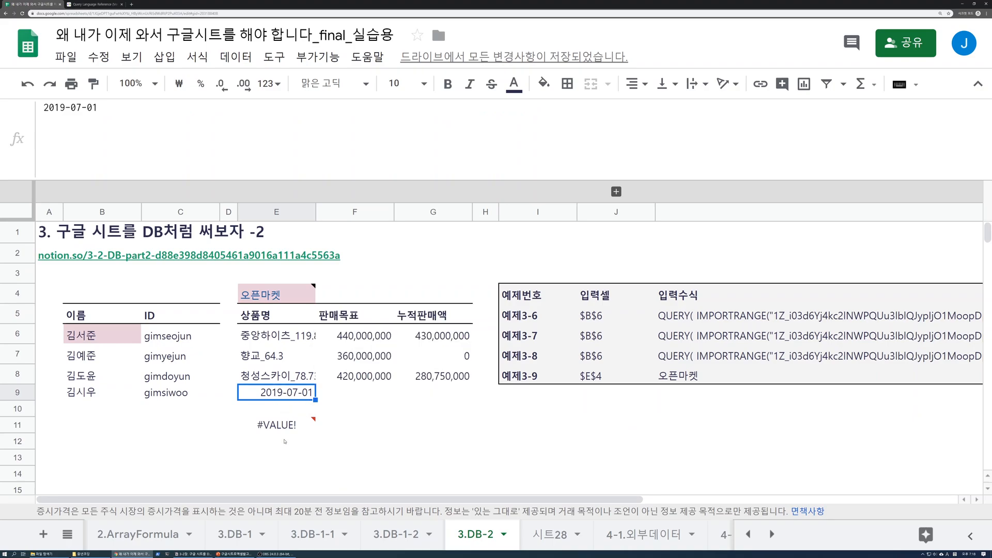
Step: Wrap the E9 reference in E11's QUERY as text(E9,"YYYY-MM-DD") and enter the formula
key("Return")
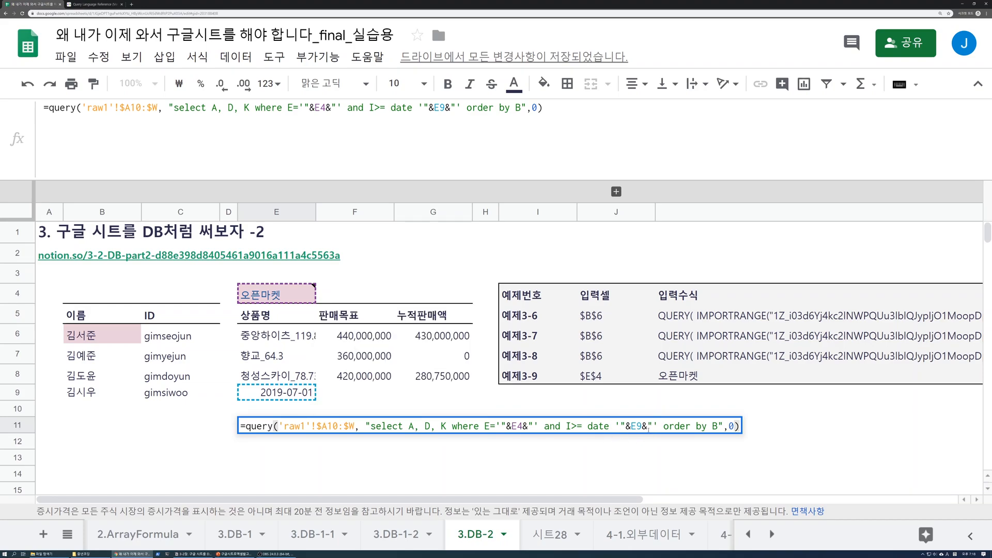
left_click(631, 426)
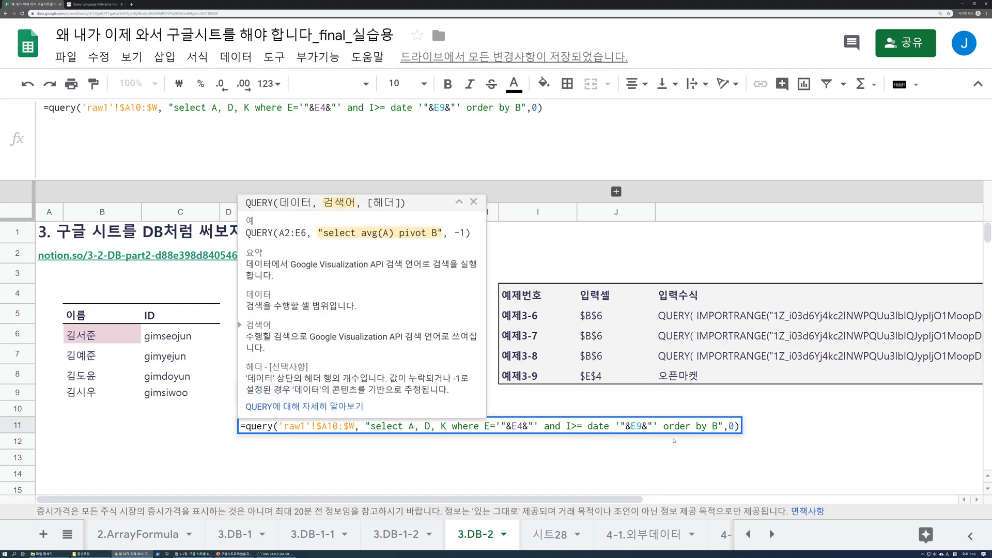
type("text(")
key("Right")
key("Right")
type(",\"YYYY")
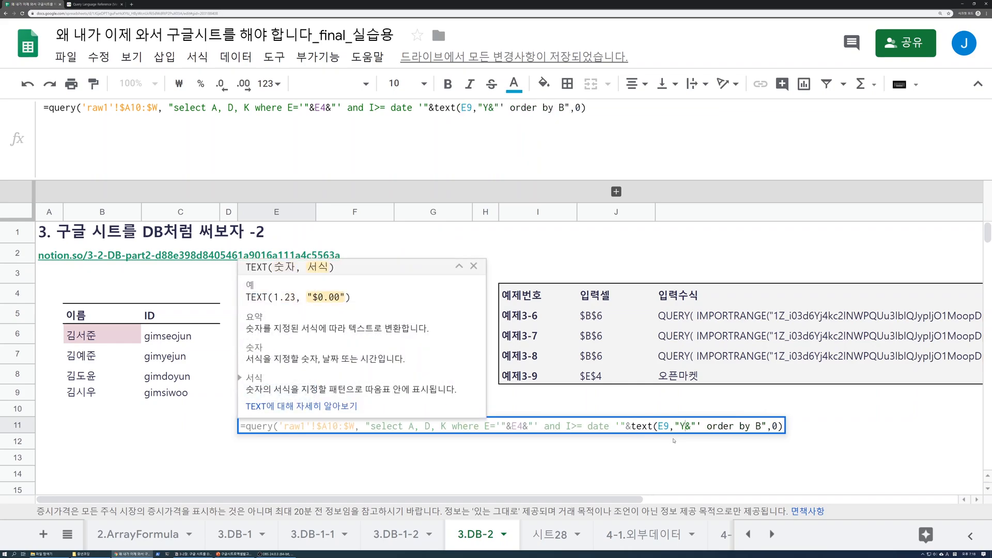
type("-MM-DD\"")
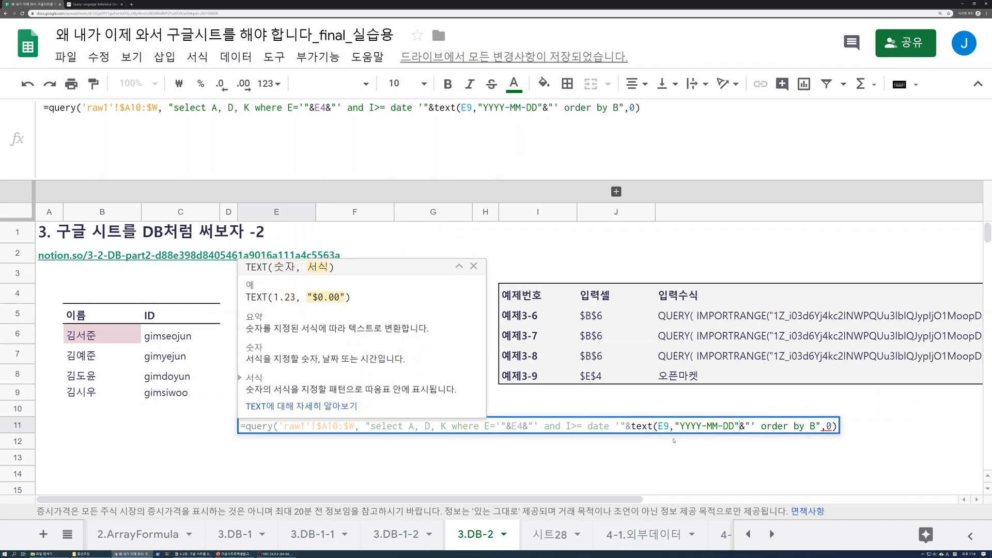
type(")")
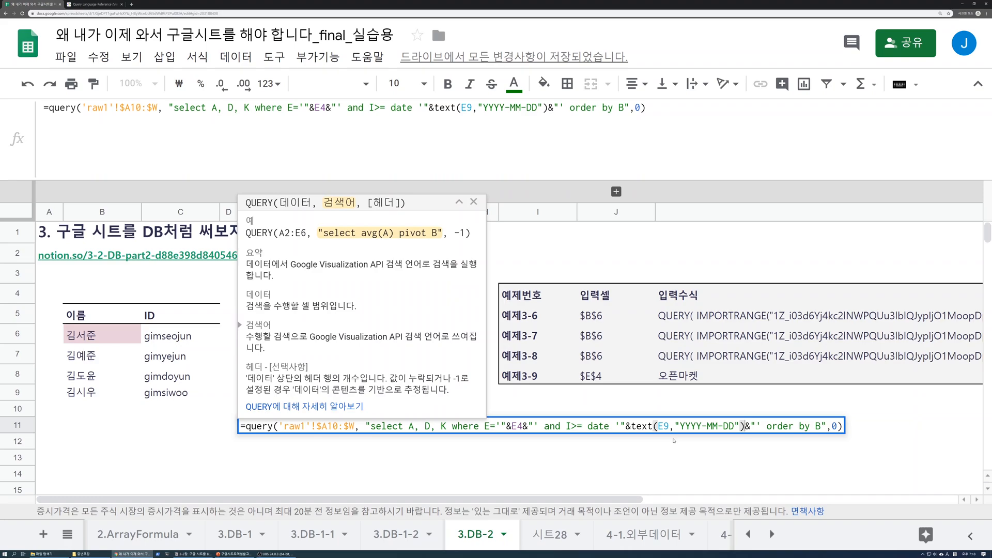
key("Return")
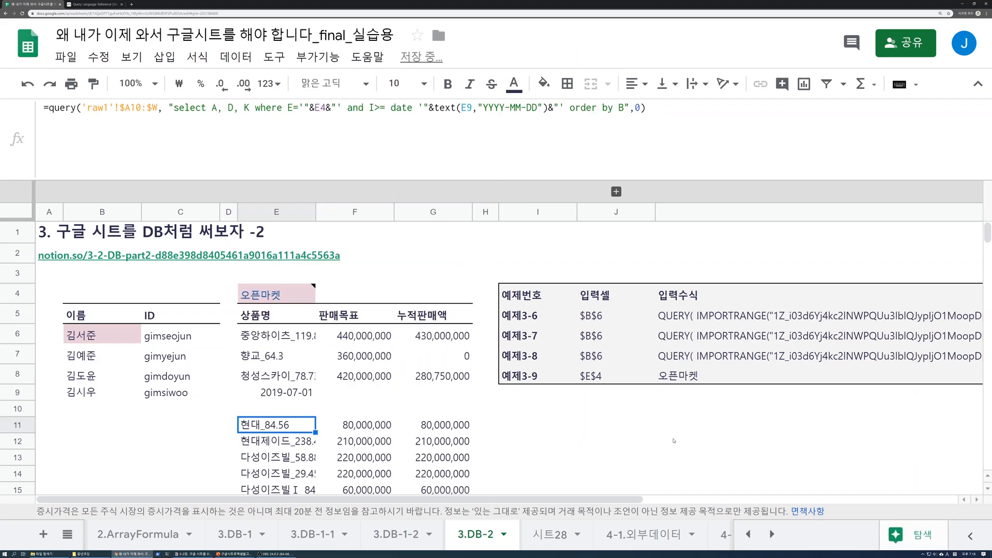
Step: Examine the text(E9,"YYYY-MM-DD") part of the E11 formula without changing it
key("F2")
key("Left")
key("Left")
key("Left")
key("Left")
key("Left")
key("Left")
key("Left")
key("Left")
key("Left")
key("Left")
key("Left")
key("Left")
key("Left")
key("Left")
key("Left")
key("Left")
key("Left")
key("Left")
key("Left")
key("Left")
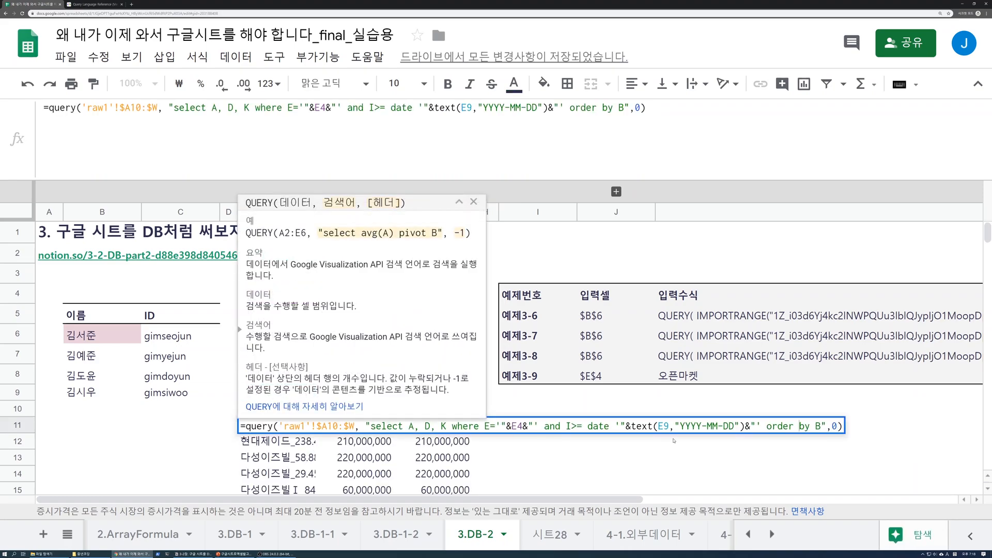
key("shift+Left")
key("shift+Left")
key("shift+Left")
key("shift+Left")
key("shift+Left")
key("shift+Left")
key("shift+Left")
key("shift+Left")
key("shift+Left")
key("shift+Left")
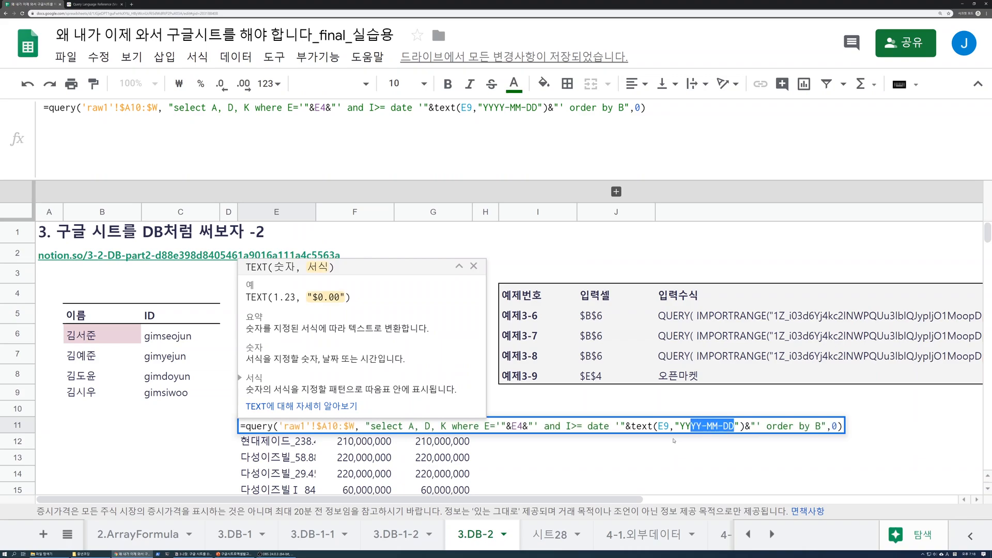
key("shift+Left")
key("shift+Left")
key("shift+Left")
key("shift+Left")
key("shift+Left")
key("shift+Left")
key("shift+Left")
key("shift+Left")
key("Escape")
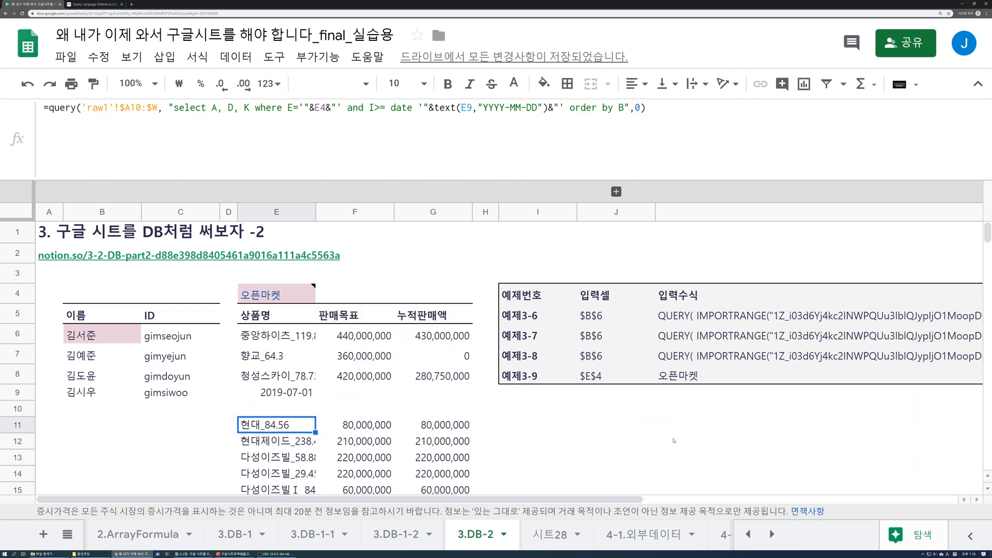
Step: Change the date in E9 to 2019-07-02
scroll(674, 440, "down", 3)
key("Up")
key("Up")
scroll(674, 441, "up", 3)
key("Up")
key("Down")
key("F2")
key("BackSpace")
type("2")
key("Return")
key("Up")
Step: Set the date in E9 to 2019-09-01 and check how the E11 query responds
key("F2")
key("BackSpace")
key("BackSpace")
key("BackSpace")
key("BackSpace")
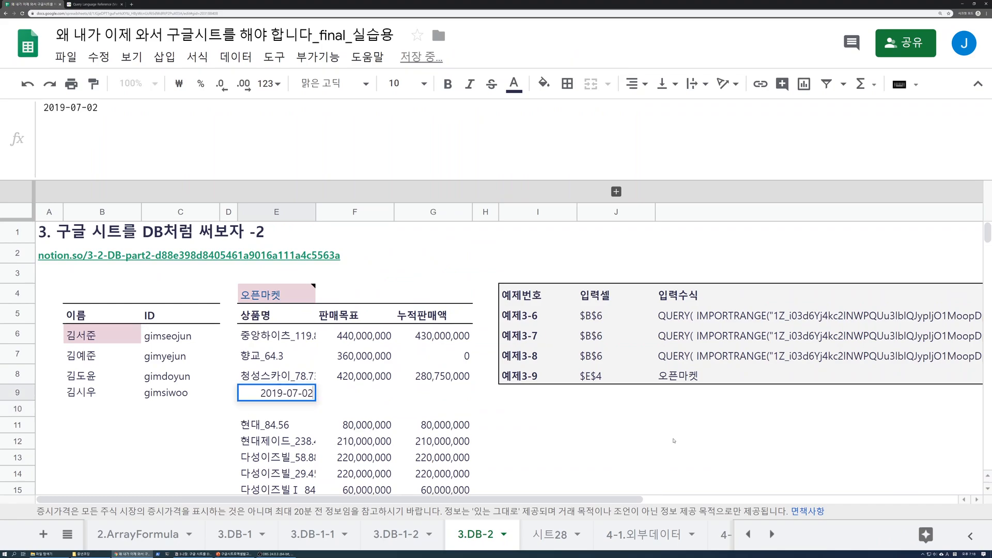
type("9-0")
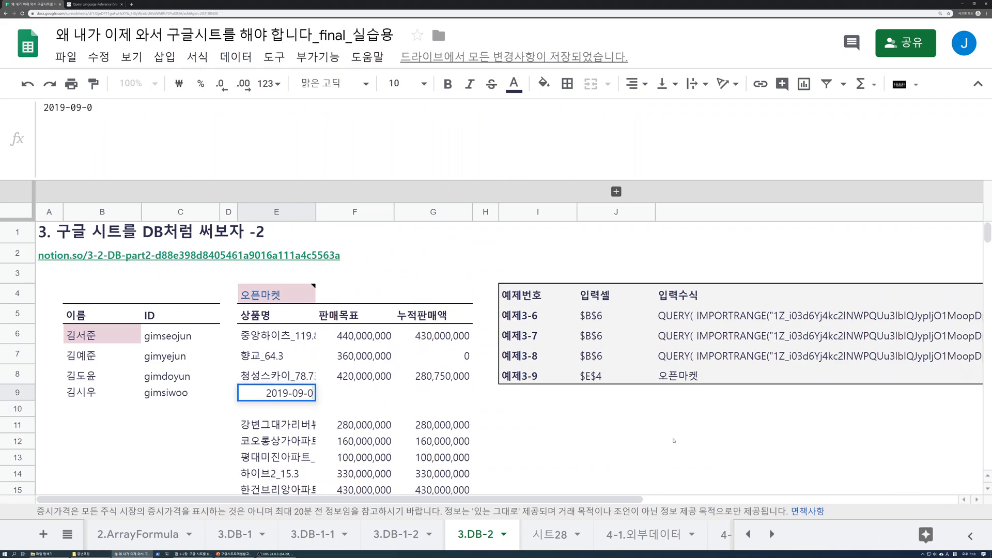
type("1")
key("Return")
key("Up")
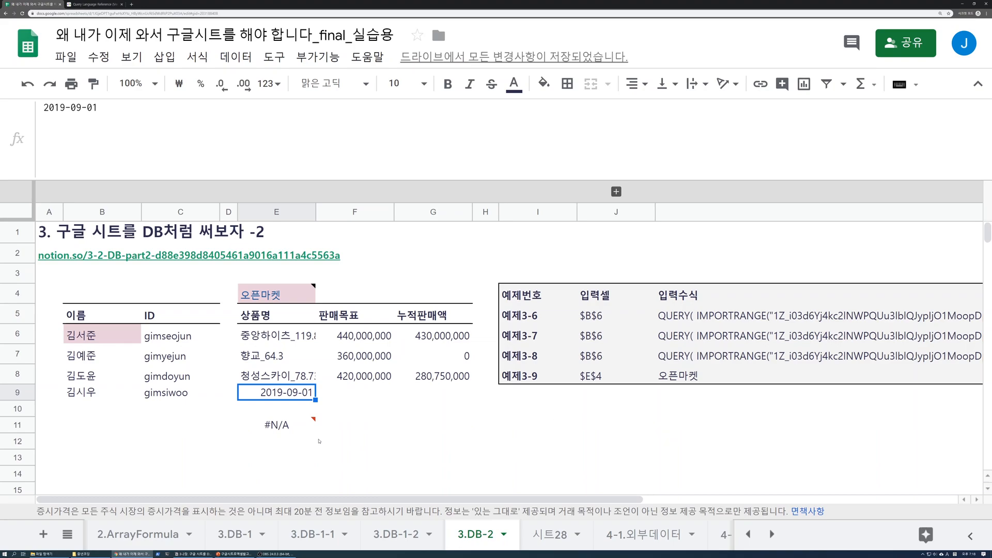
mouse_move(309, 428)
Step: Clear the test date and date-filtered QUERY from cells E9 through E11
key("shift+Down")
key("shift+Down")
key("Delete")
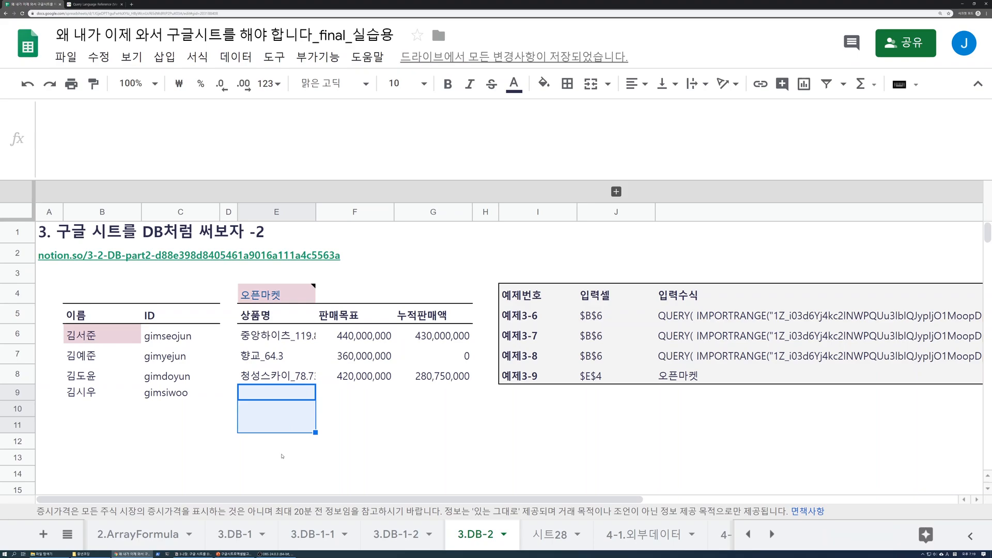
left_click(273, 414)
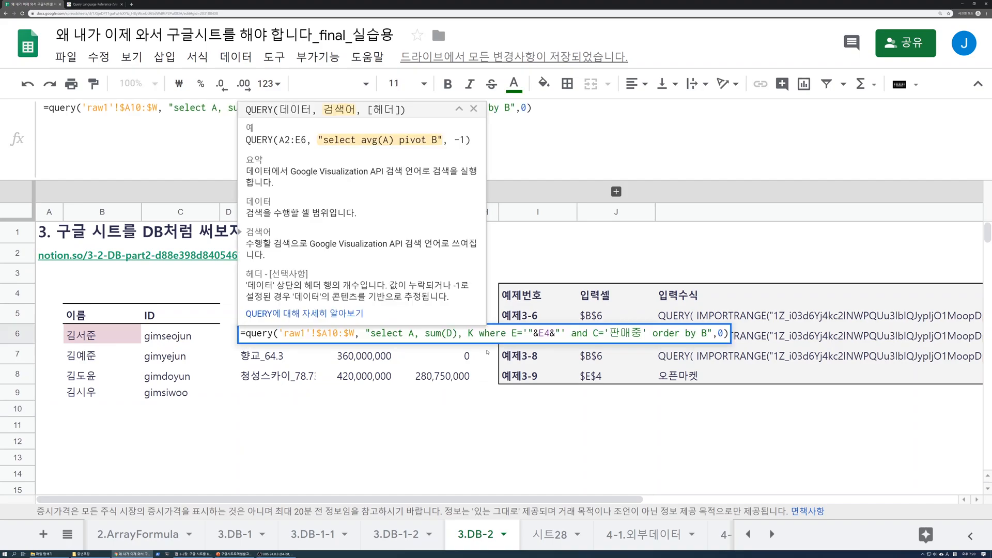
Step: Read the language syntax, Group By and Pivot sections of Google's Query Language Reference page
type("-D")
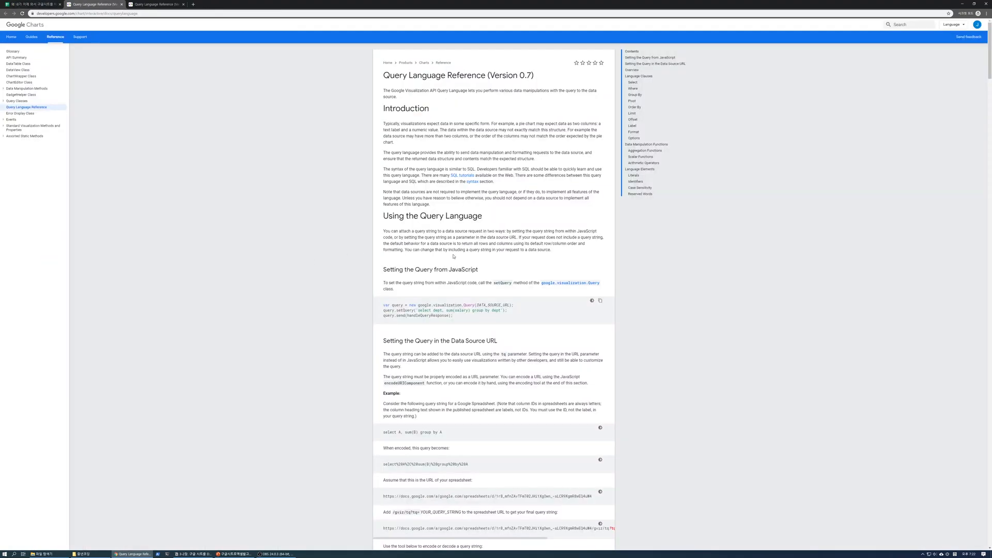
scroll(444, 270, "down", 12)
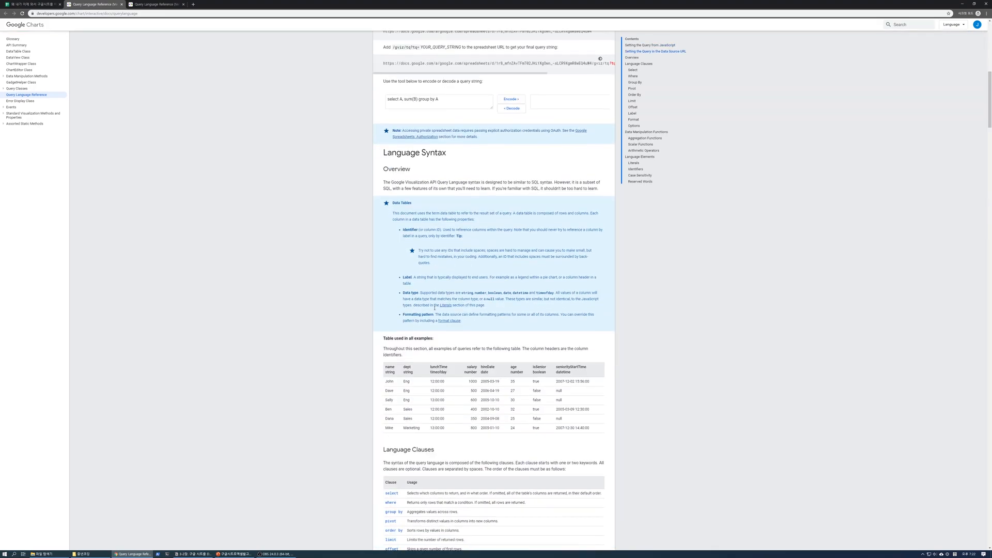
scroll(434, 309, "down", 15)
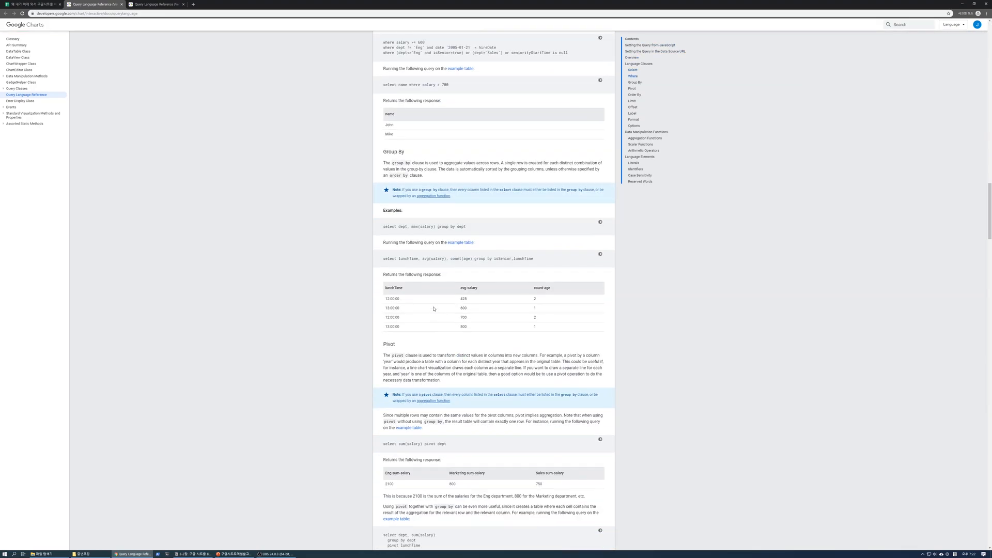
scroll(434, 307, "down", 3)
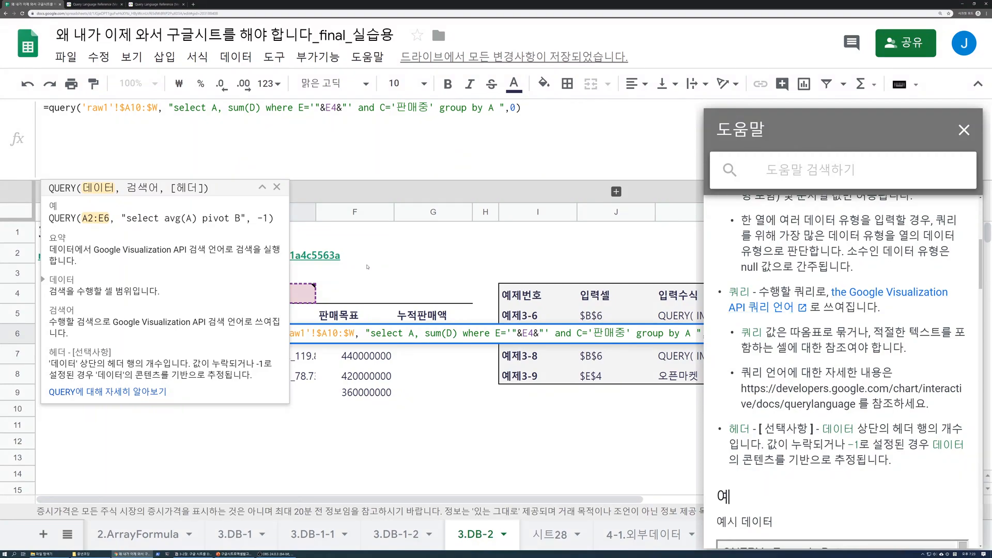
Step: Leave the E6 formula and inspect the grouped sum output it returns in columns E and F
left_click(466, 353)
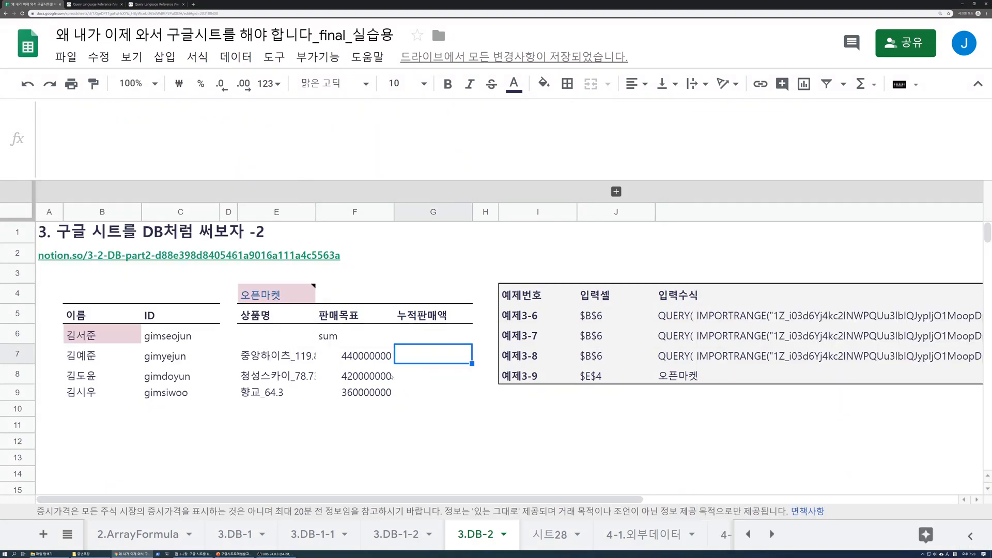
left_click(331, 341)
key("Left")
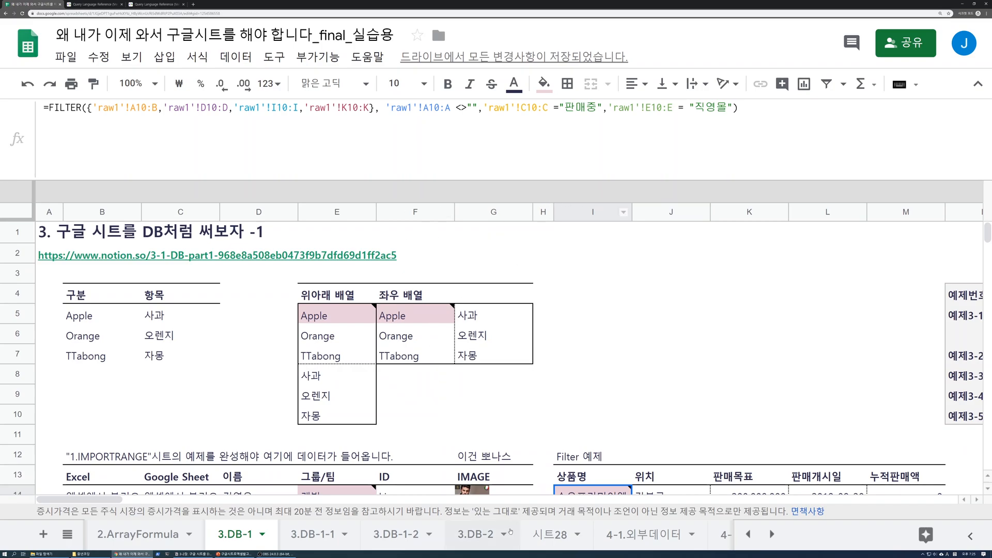
Step: Return to the 3.DB-2 sheet and compare E11's query(G14:H14,"select *") with the select clause of E6's QUERY
left_click(480, 534)
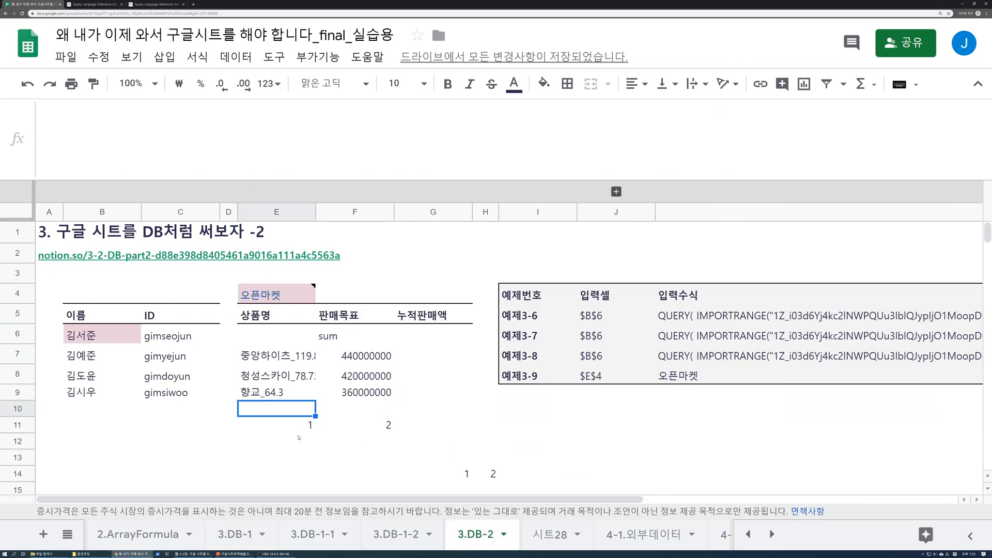
left_click(286, 424)
left_click_drag(81, 108, 120, 108)
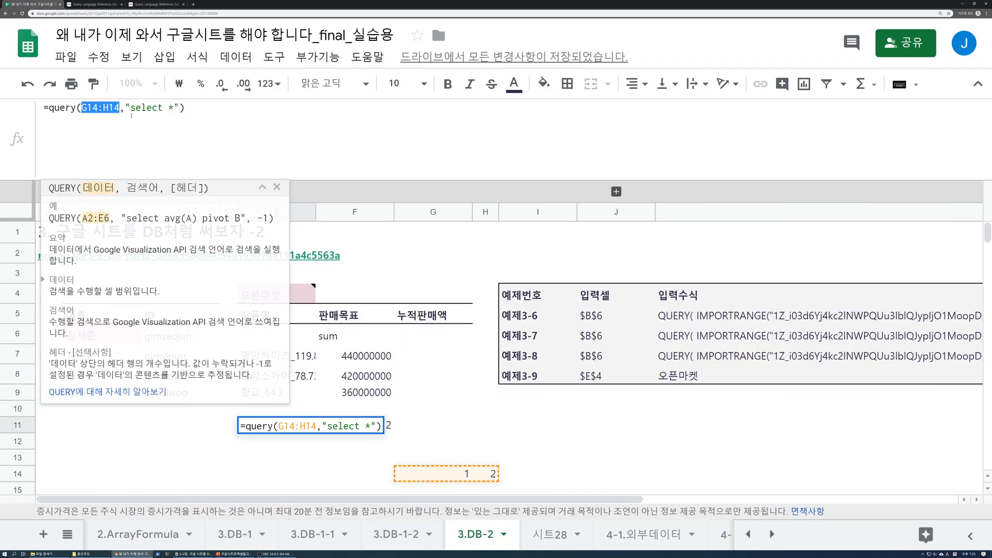
left_click(141, 108)
key("Escape")
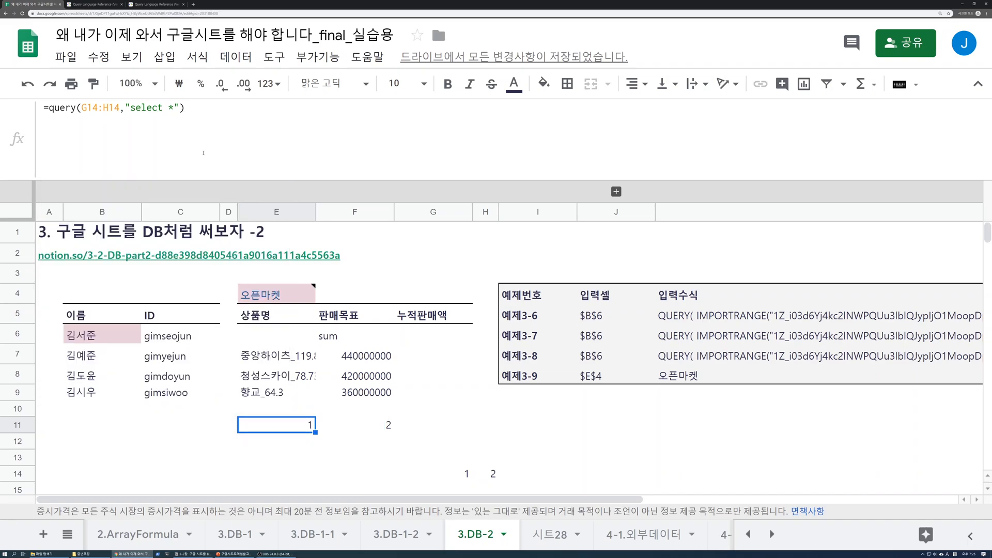
left_click(272, 334)
left_click_drag(211, 107, 305, 109)
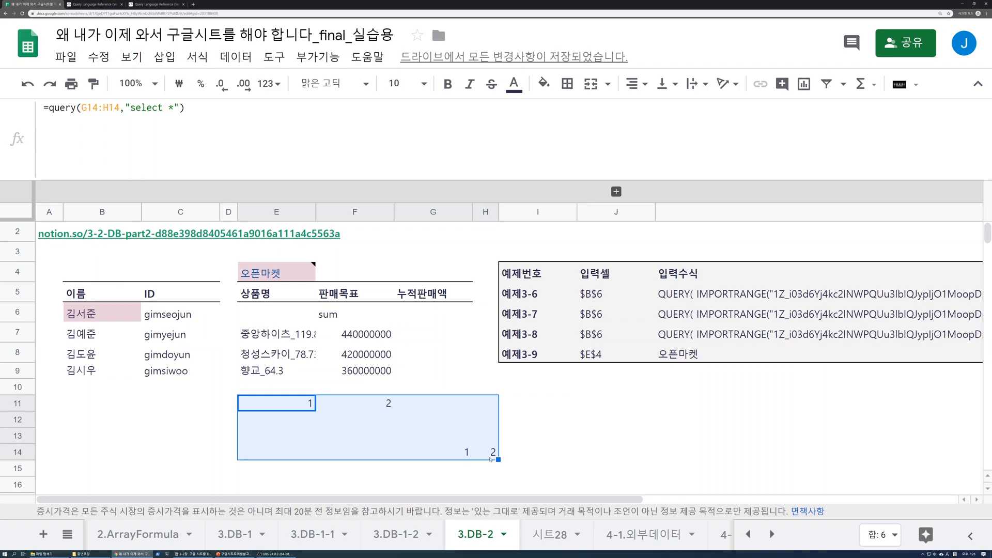
Step: Clear the sample query and its source numbers from the range E11:H14
key("Delete")
left_click(287, 417)
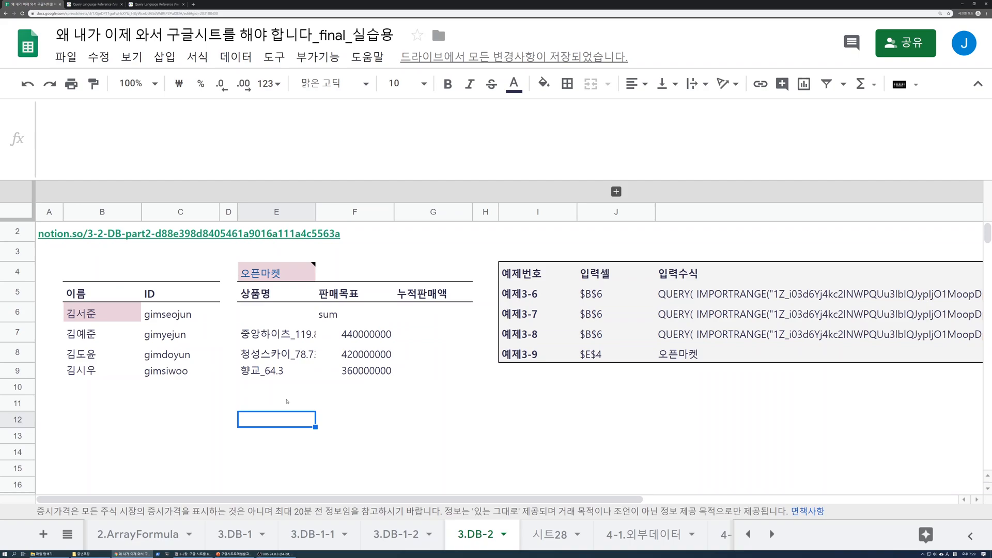
Step: Examine the product names in E7:E9 and their summed sales targets in F7:F9 of the grouped QUERY output
left_click(339, 332)
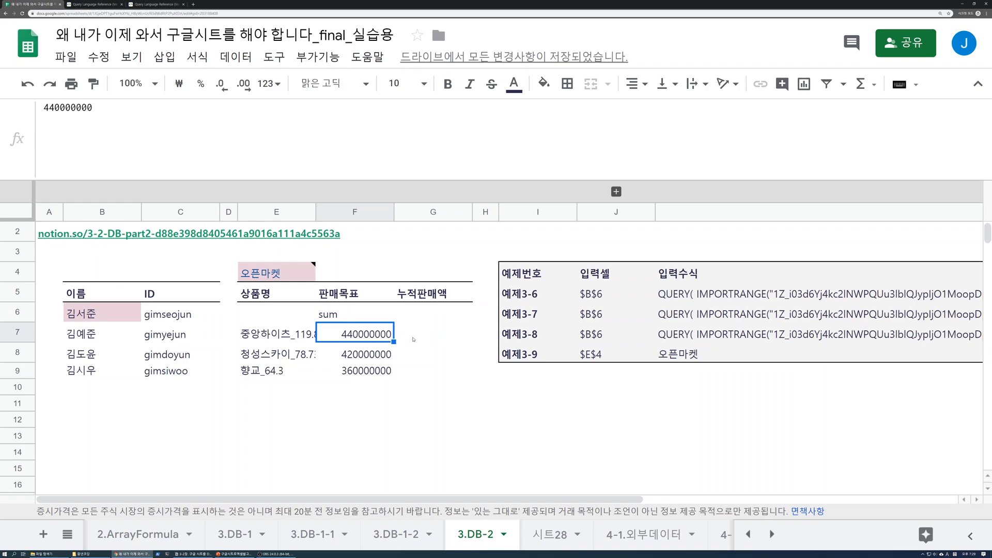
left_click(294, 336)
left_click(292, 354)
left_click(291, 370)
left_click(366, 336)
left_click_drag(399, 342, 359, 372)
left_click(333, 386)
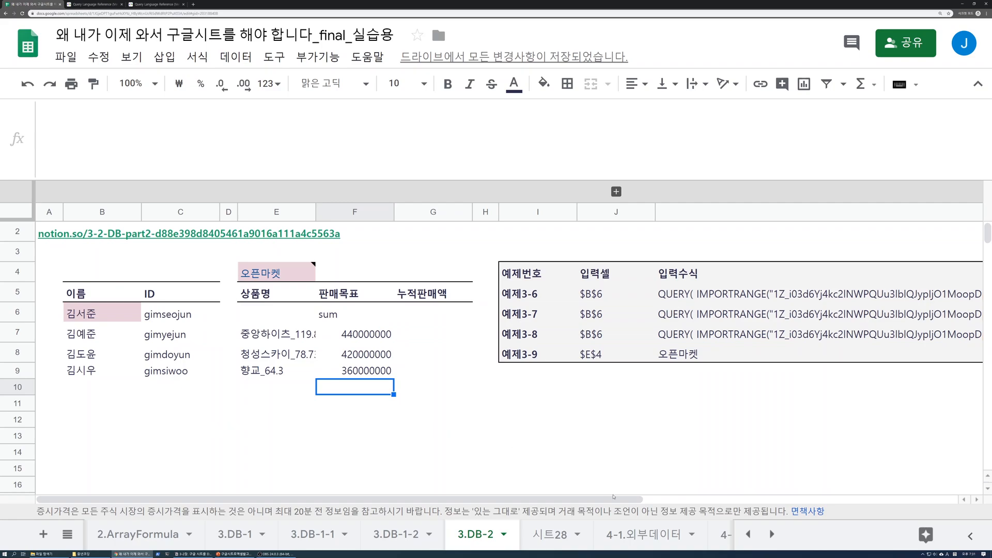
Step: Open the 4-1.외부데이터 sheet and look over its external-data import examples, from Naver news and exchange rates to the 호갱노노 apartment prices
left_click(632, 535)
left_click(471, 535)
left_click(647, 538)
mouse_move(108, 324)
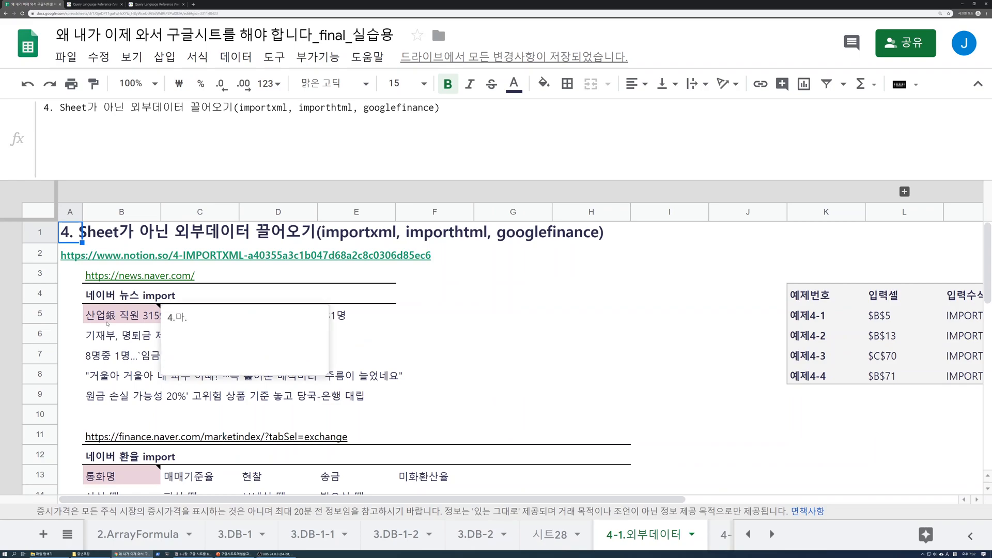
scroll(120, 400, "down", 4)
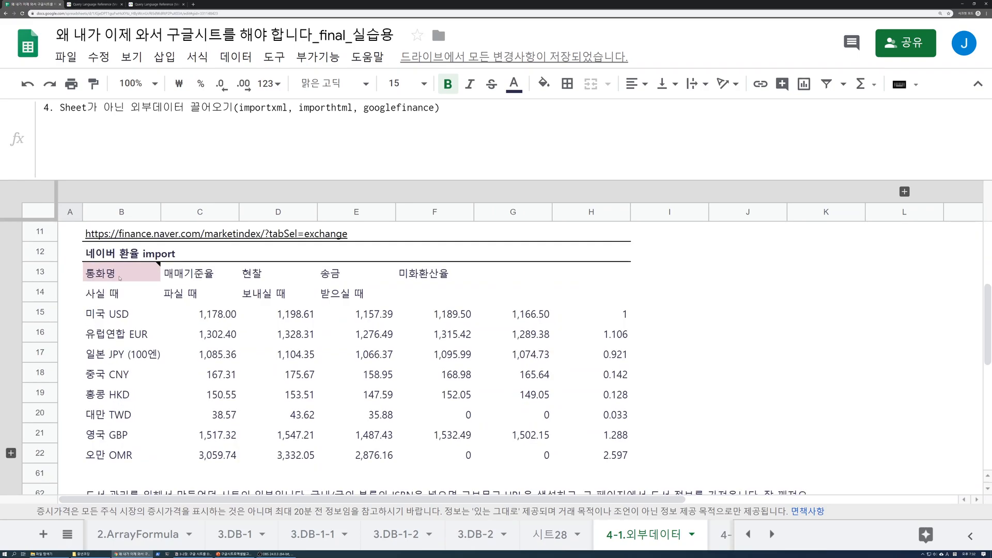
scroll(120, 278, "down", 4)
scroll(543, 446, "down", 3)
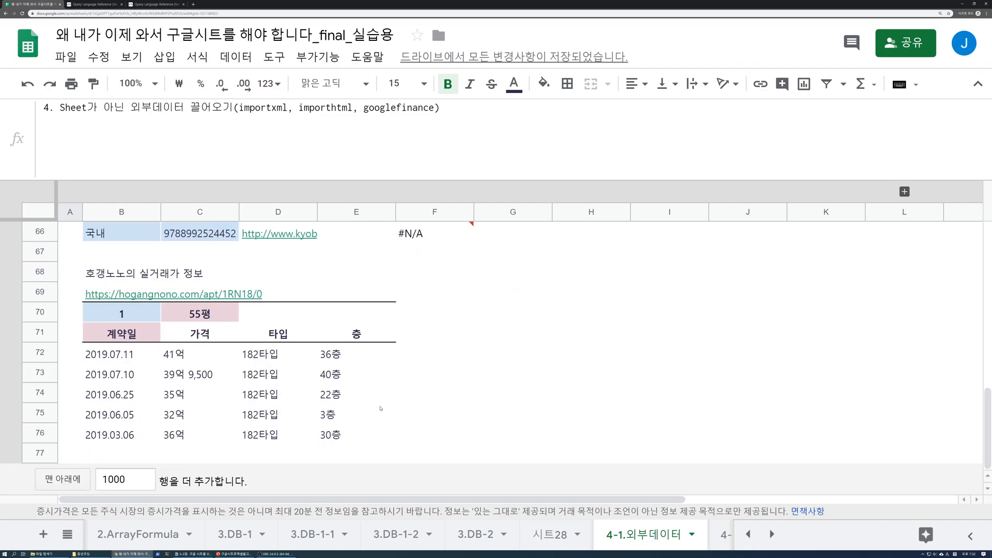
scroll(381, 408, "up", 8)
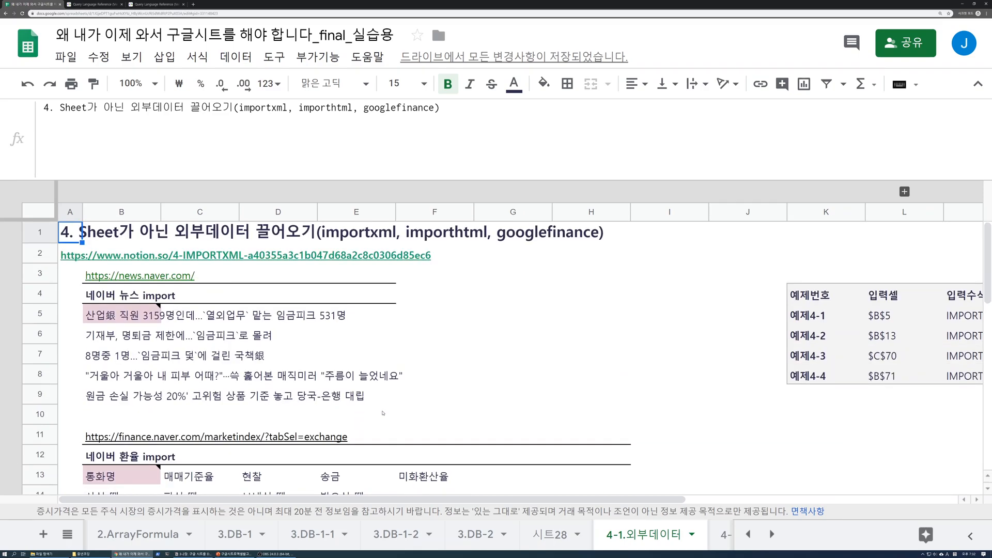